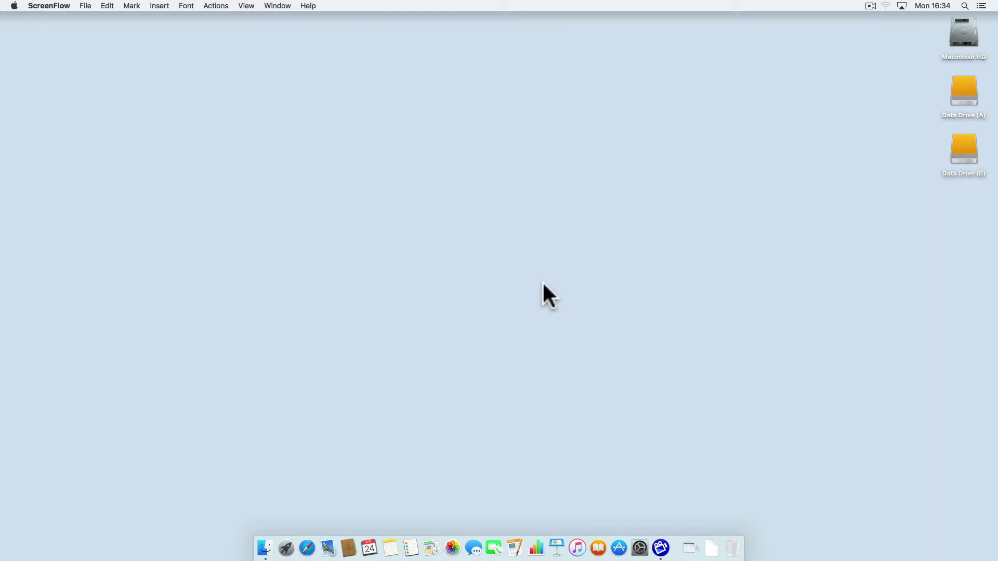
# Join the SynologyRouter Wi-Fi network from the macOS menu bar using its WPA2 password.
pyautogui.click(885, 6)
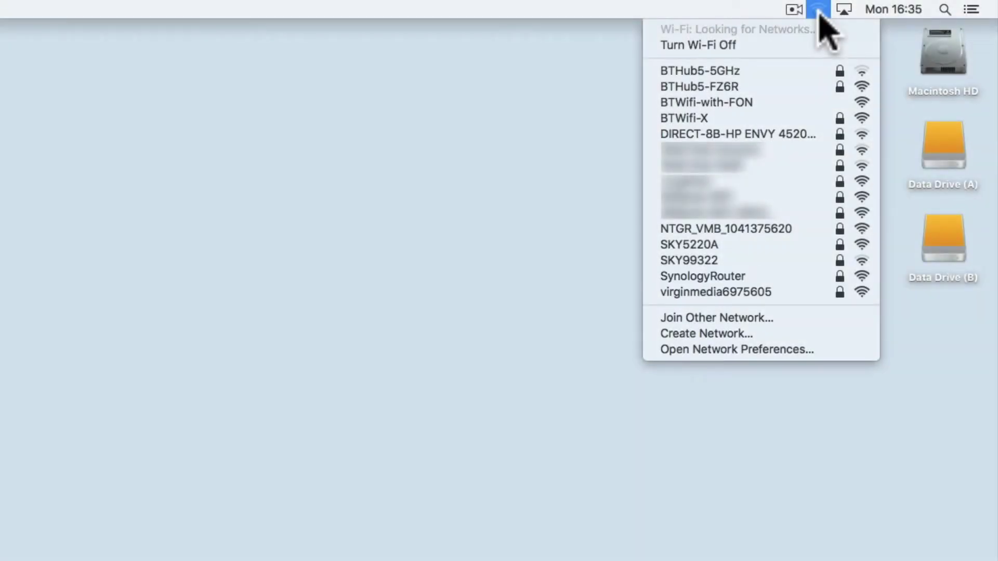
pyautogui.click(735, 279)
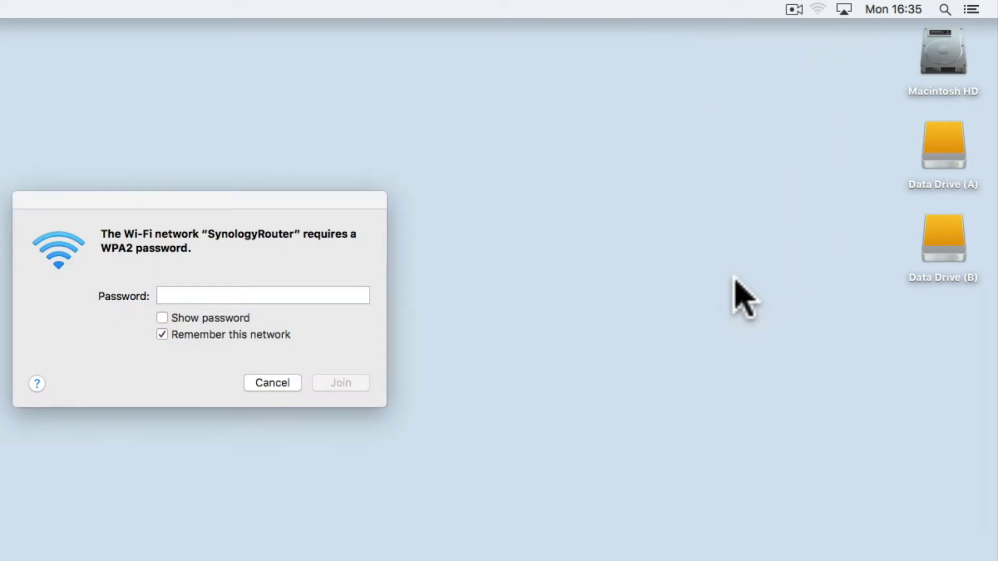
pyautogui.click(212, 321)
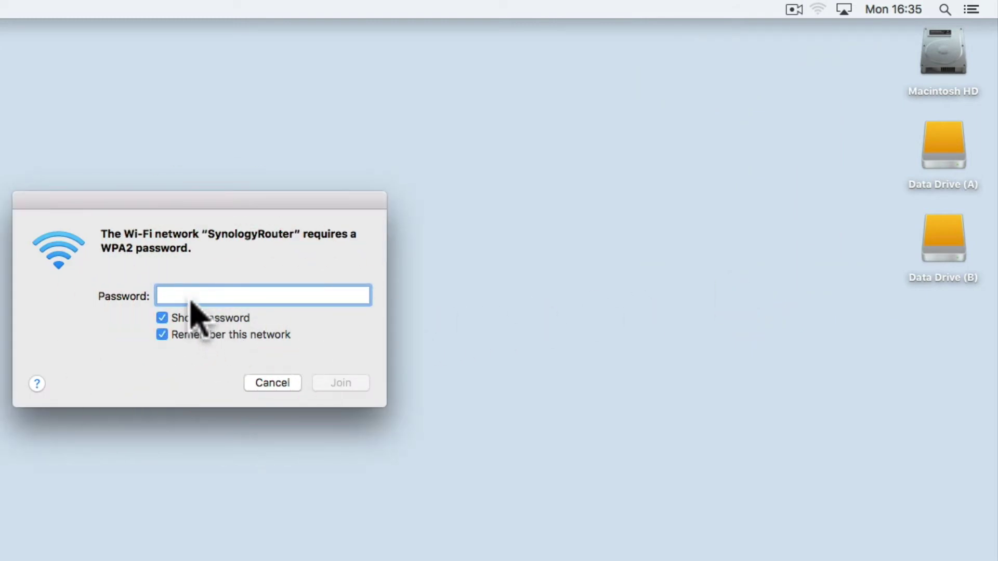
pyautogui.write('synology')
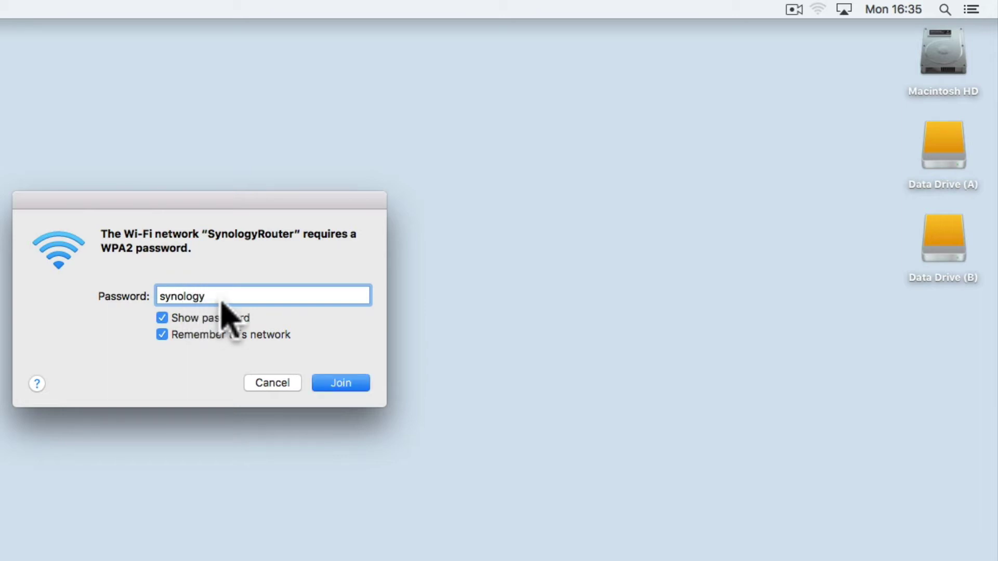
pyautogui.click(333, 385)
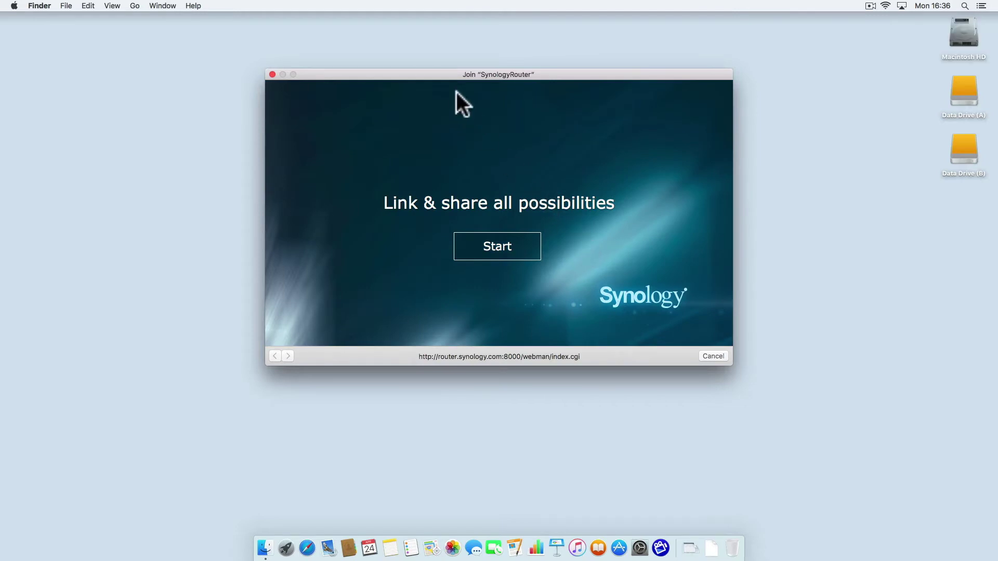
# Move the SynologyRouter welcome window to the lower right and launch Safari from the Dock.
pyautogui.moveTo(441, 73); pyautogui.dragTo(670, 203)
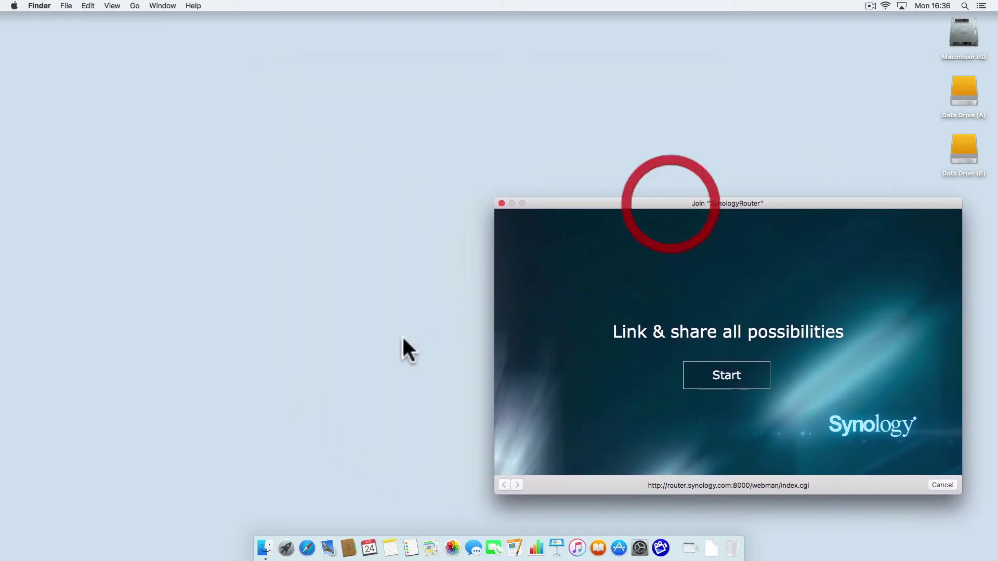
pyautogui.click(306, 550)
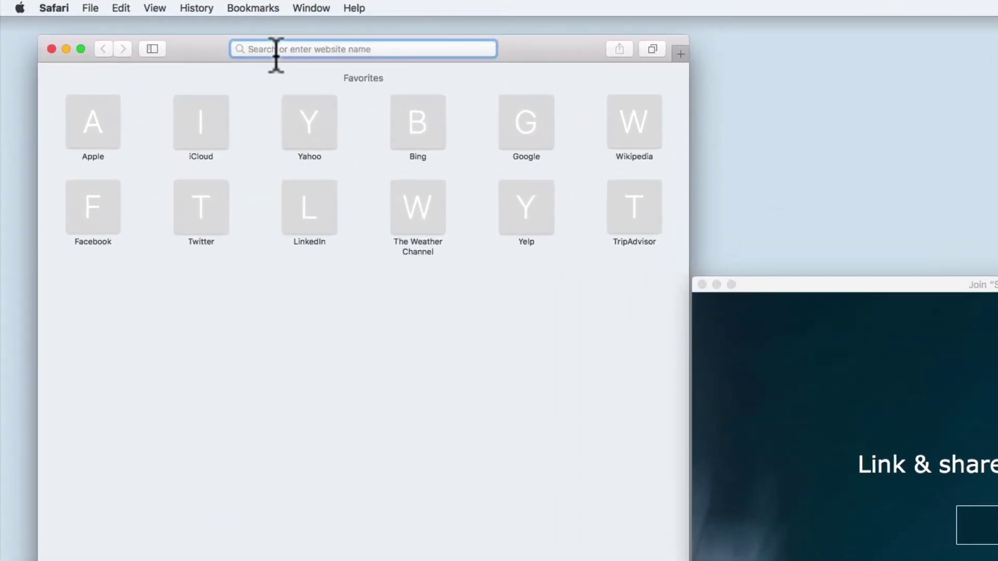
# Load the router page at 192.168.1.1 in Safari, then close the Safari window.
pyautogui.write('192.168.1.1:8000')
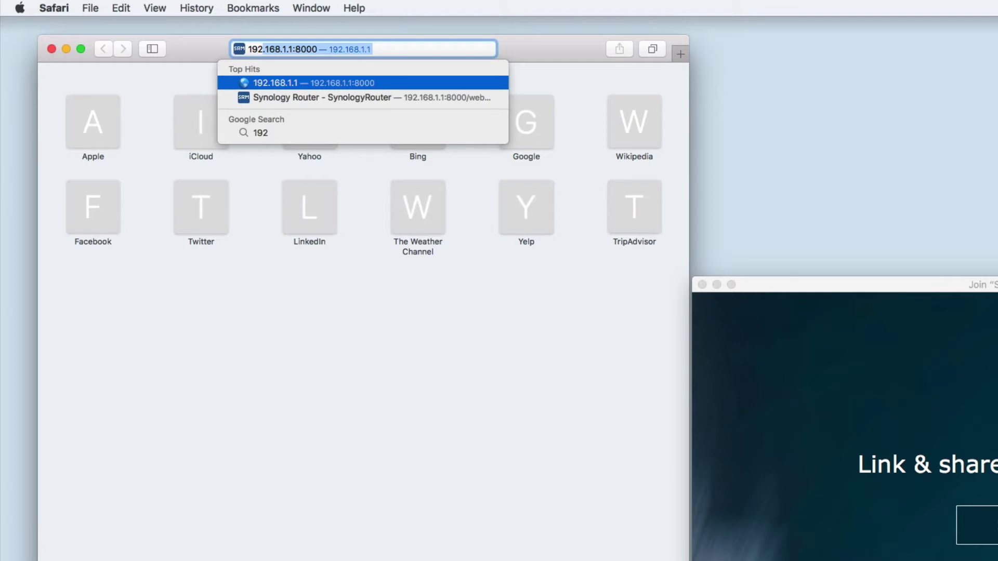
pyautogui.press('Return')
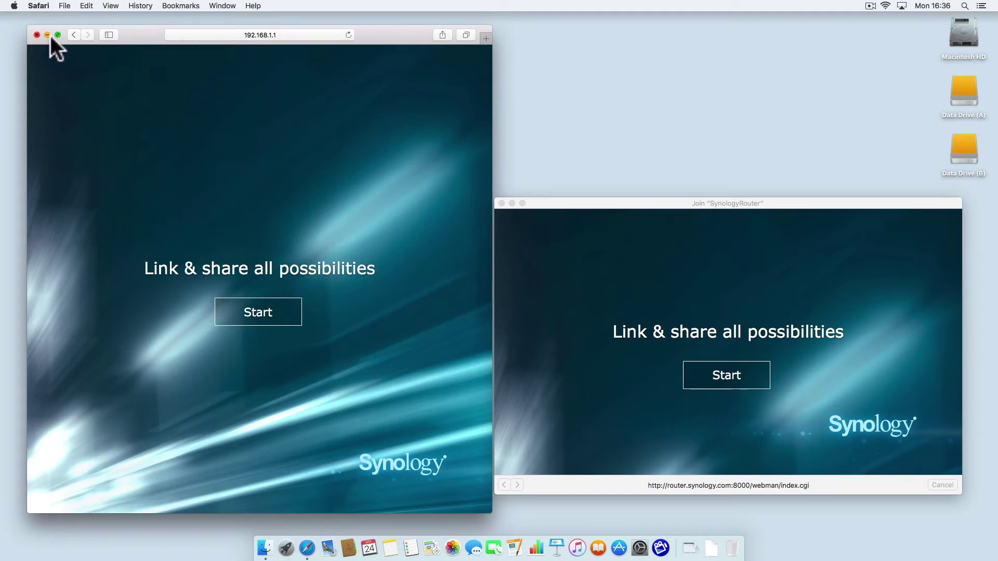
pyautogui.click(37, 35)
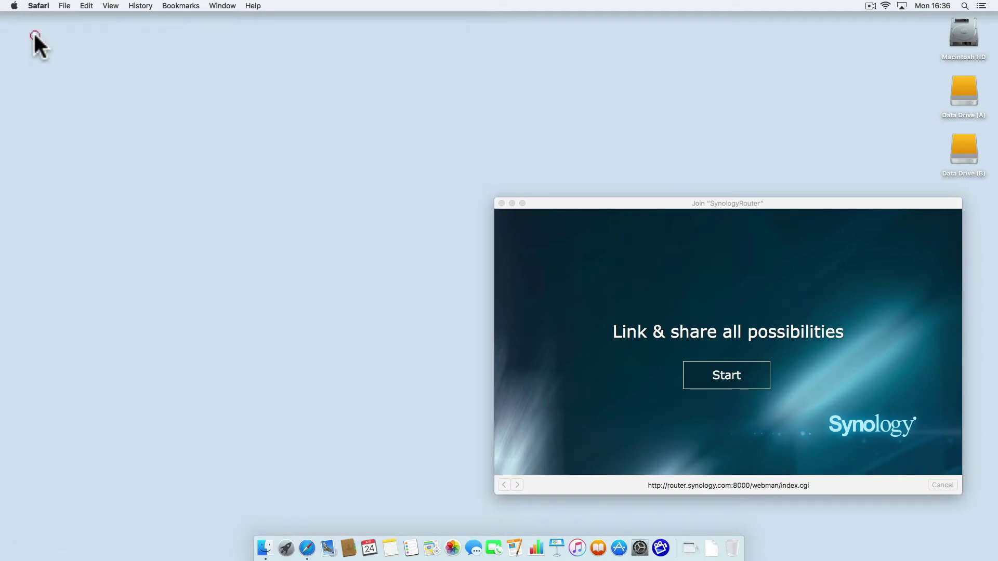
# Start the setup wizard, keep the admin username and enter an administrator password.
pyautogui.moveTo(593, 201); pyautogui.dragTo(375, 88)
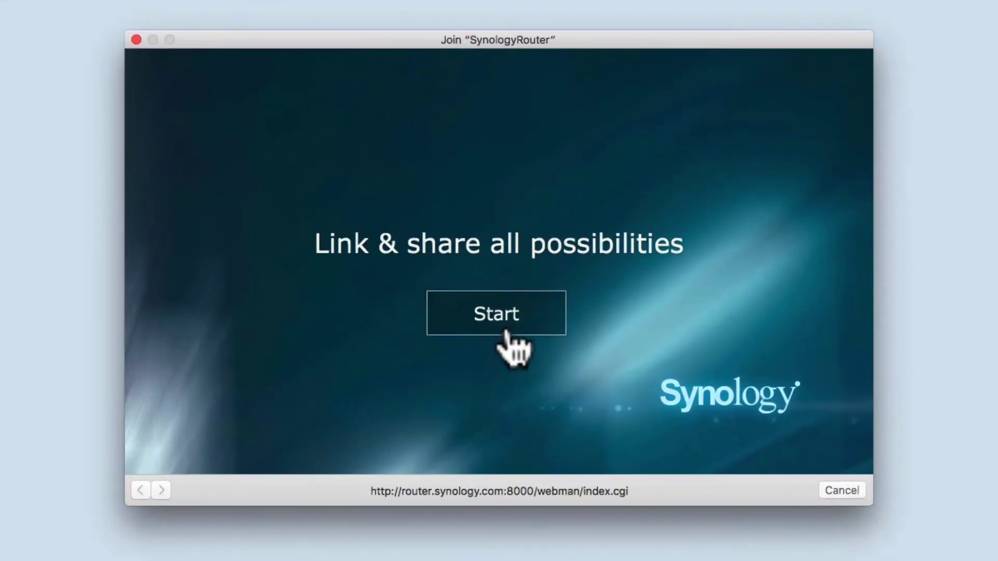
pyautogui.click(505, 333)
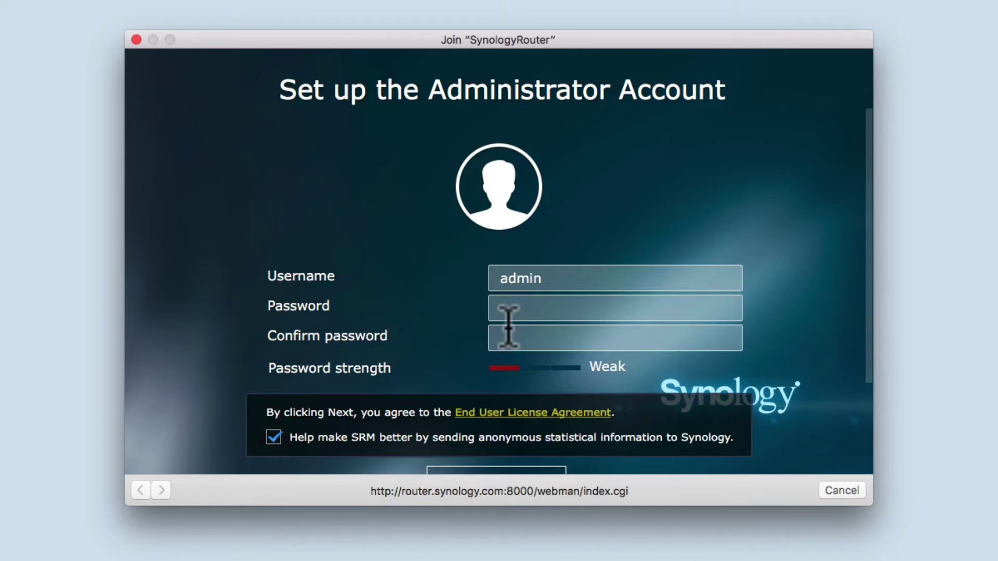
pyautogui.doubleClick(556, 275)
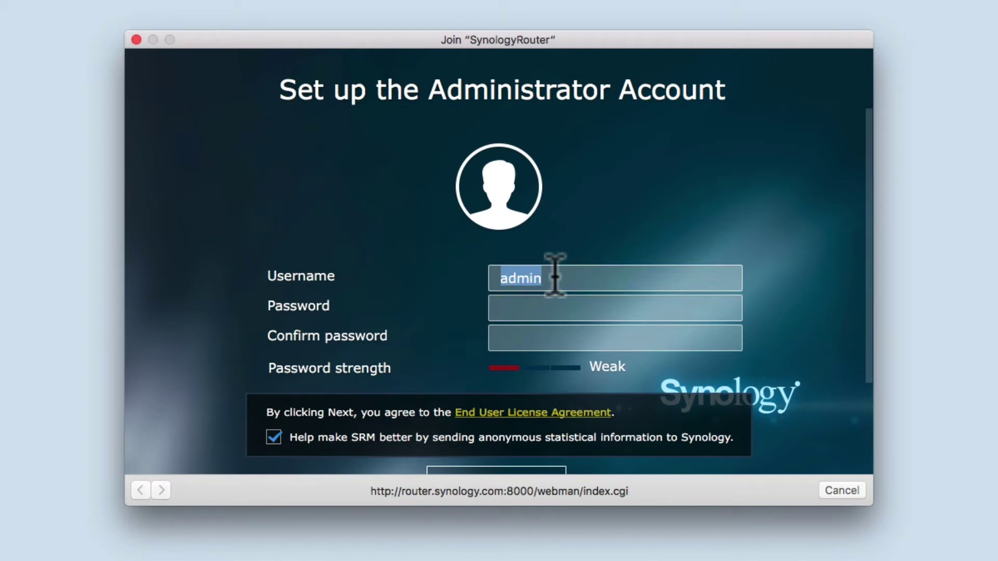
pyautogui.click(522, 308)
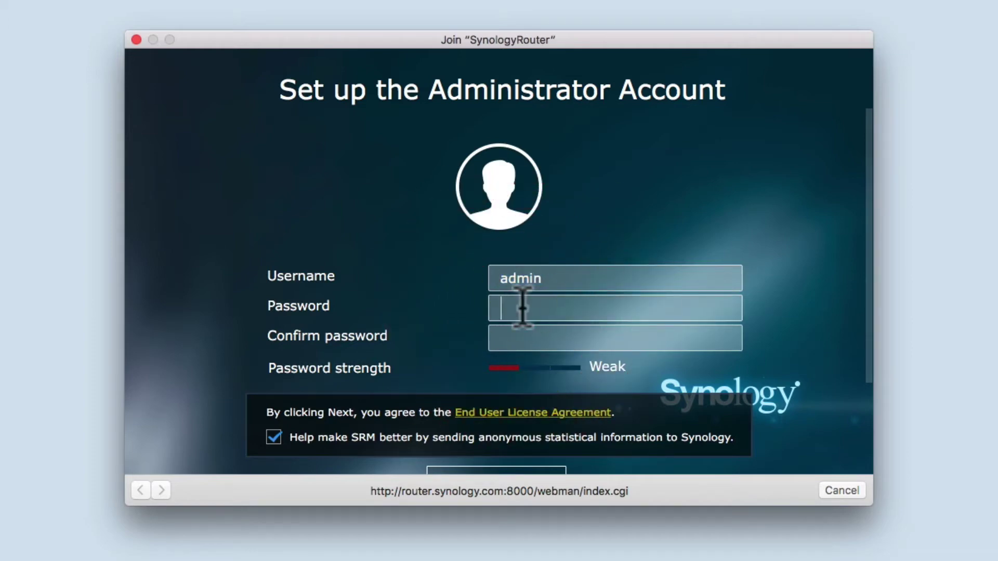
pyautogui.write('********')
# Replace and confirm a strong admin password, and untick anonymous statistics sharing.
pyautogui.moveTo(435, 377)
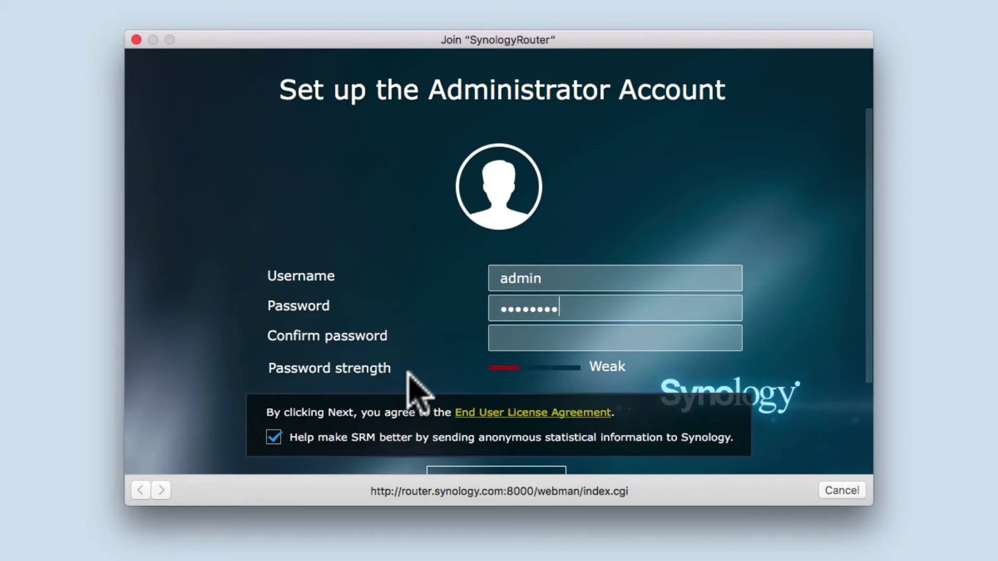
pyautogui.moveTo(533, 357)
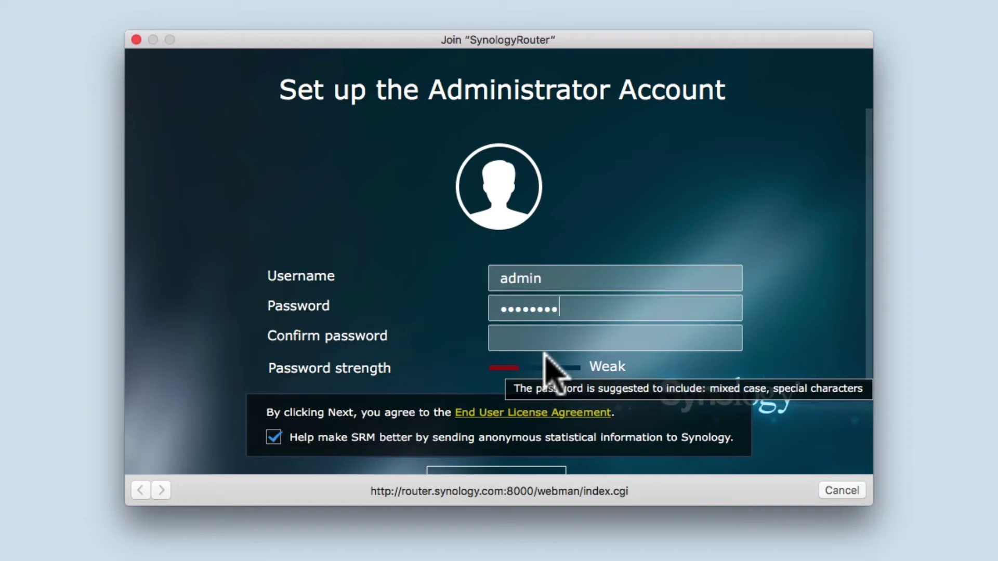
pyautogui.moveTo(569, 306); pyautogui.dragTo(477, 306)
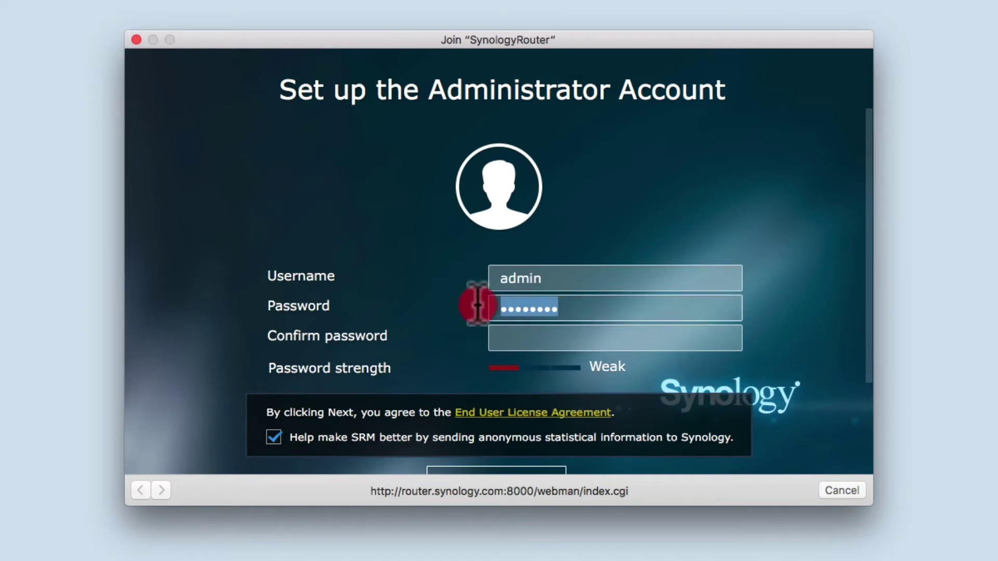
pyautogui.write('pa')
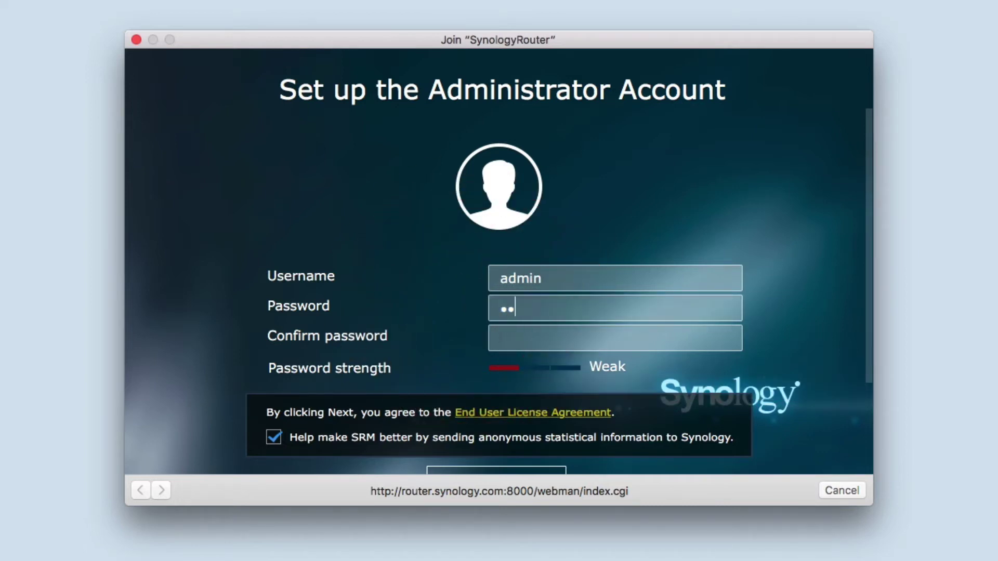
pyautogui.write('ssword12')
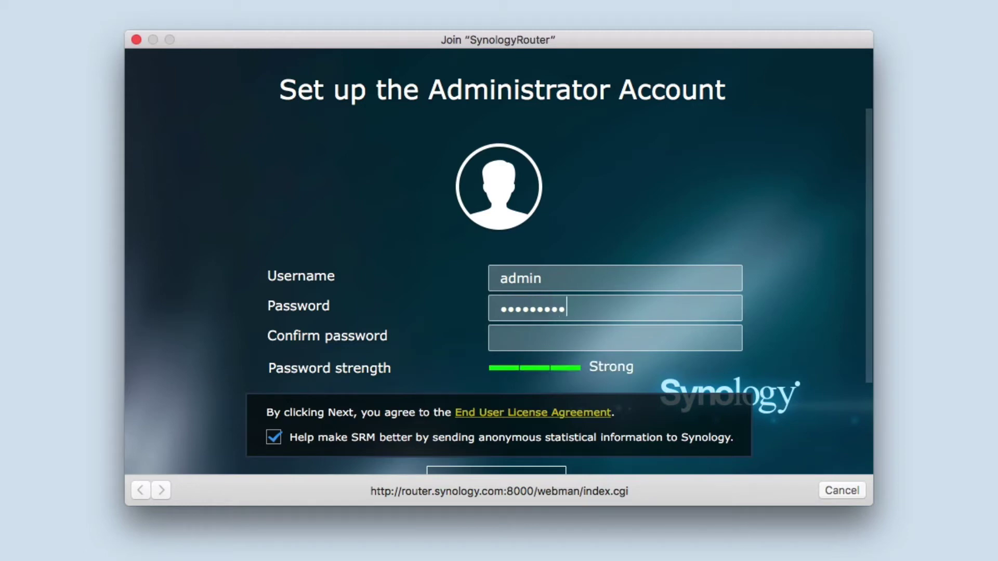
pyautogui.click(502, 338)
pyautogui.write('passwo')
pyautogui.write('•')
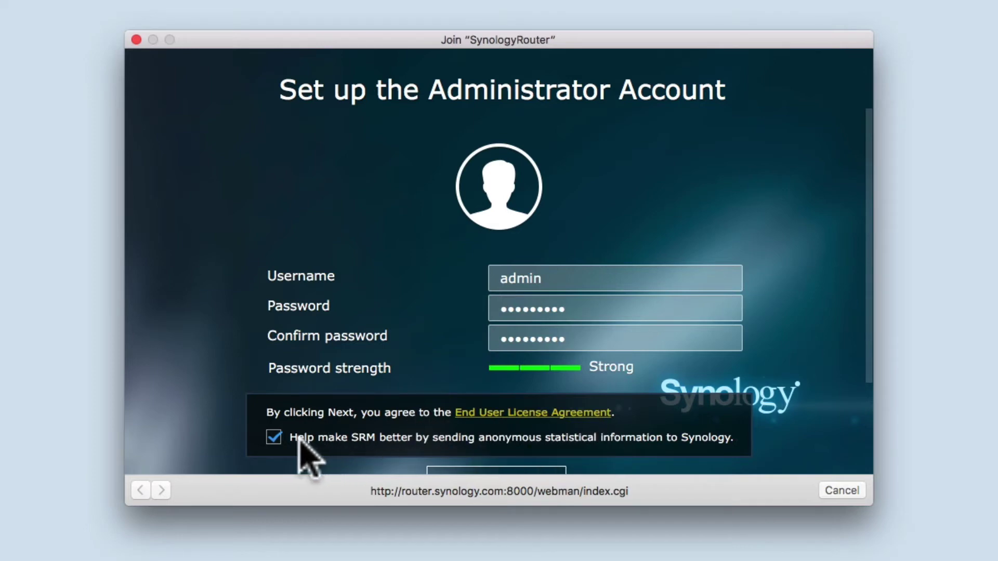
pyautogui.click(272, 437)
pyautogui.scroll(-2, 803, 452)
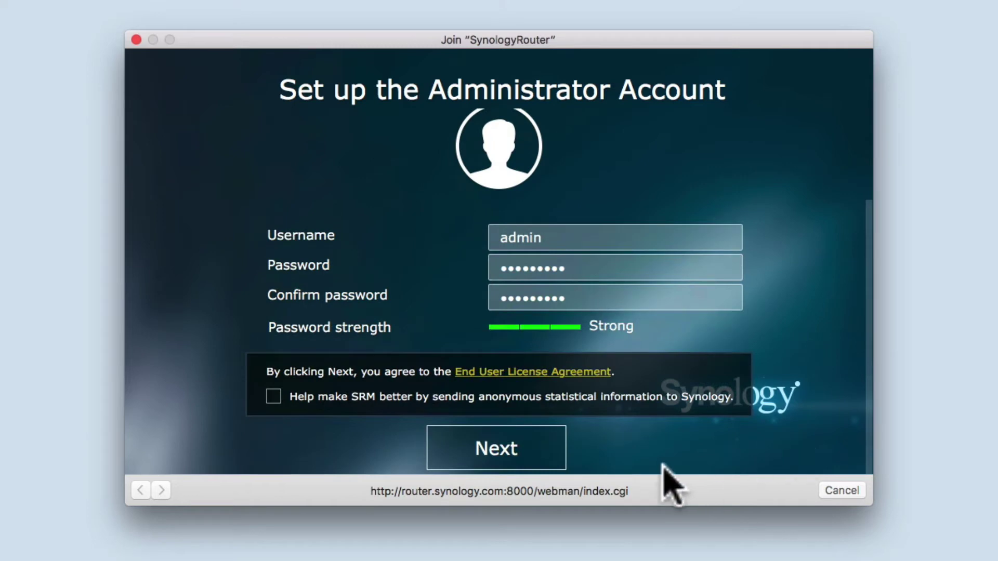
# Rename the Wi-Fi network to 'Mydoodads WiFi' and set and confirm its password.
pyautogui.click(477, 452)
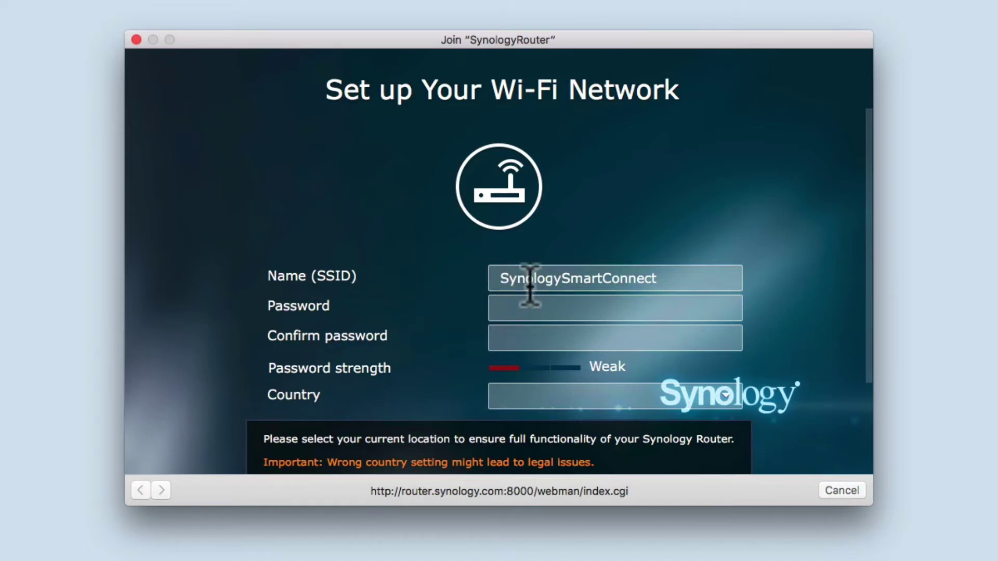
pyautogui.moveTo(671, 280); pyautogui.dragTo(476, 273)
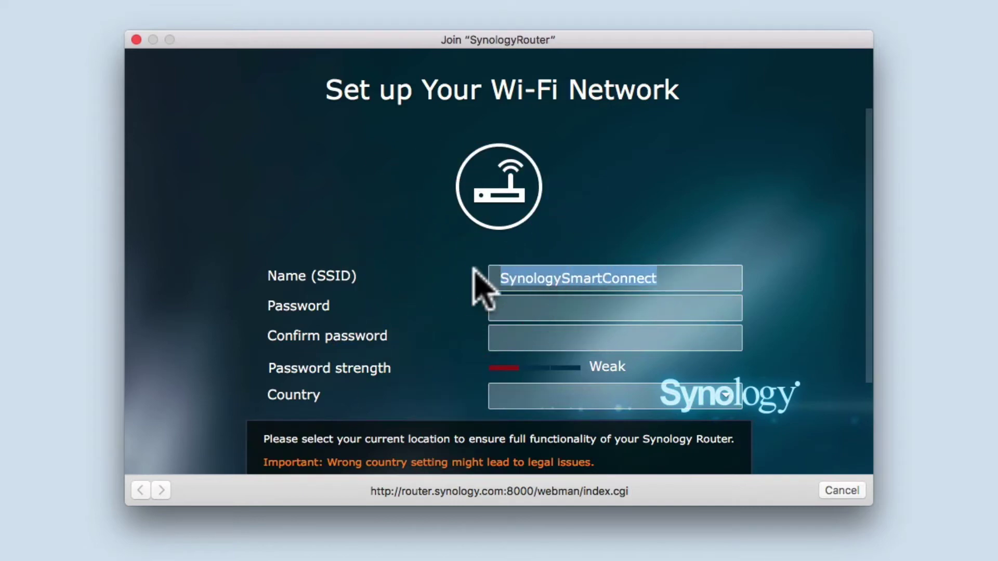
pyautogui.write('My')
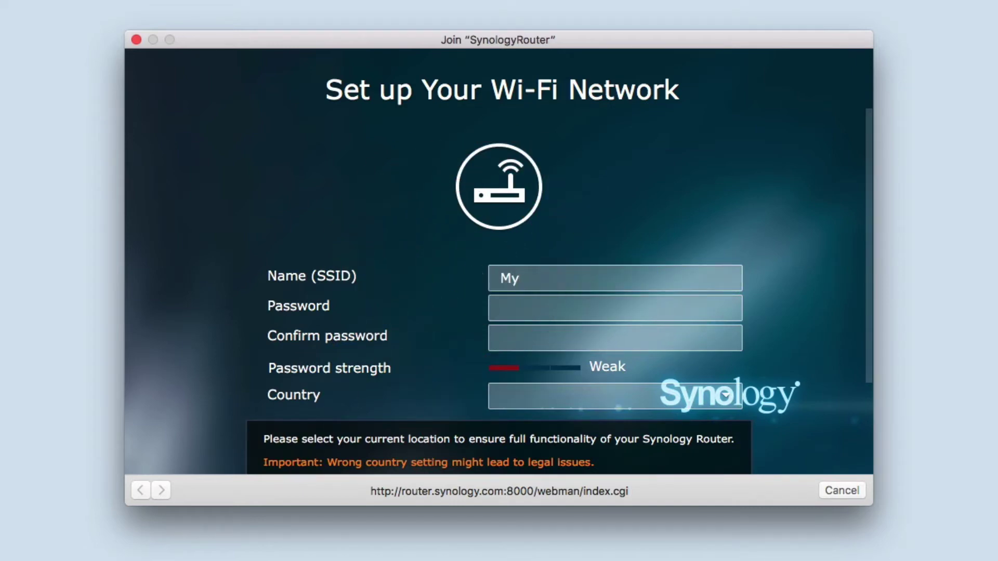
pyautogui.write('doodads WiFi')
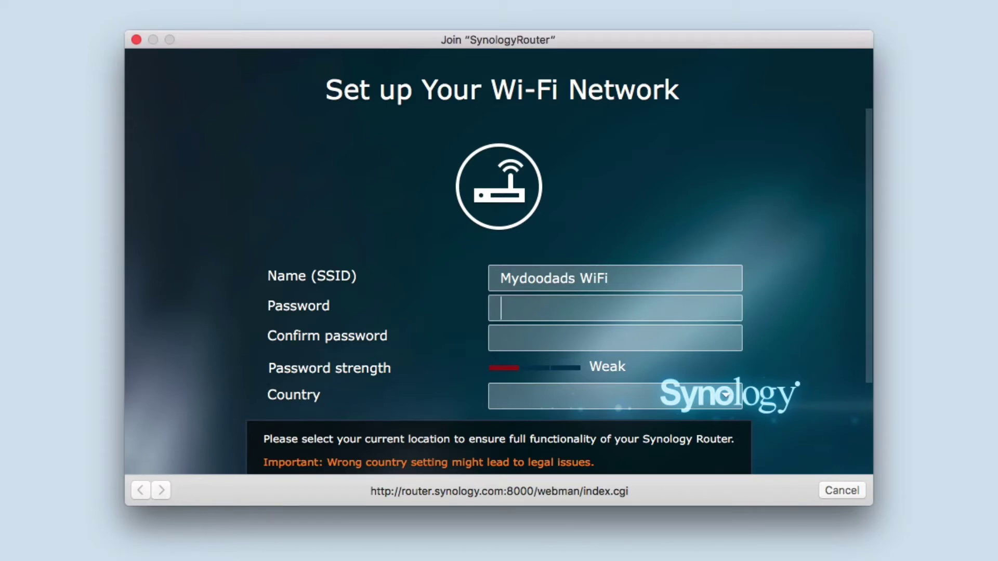
pyautogui.click(501, 308)
pyautogui.write('••••••••••')
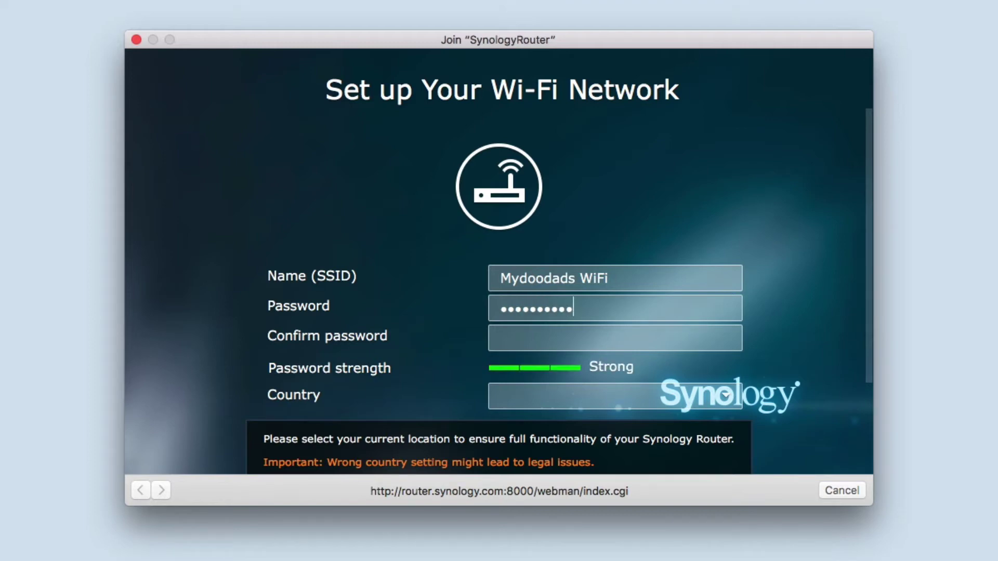
pyautogui.press('Tab')
pyautogui.write('••••••••••')
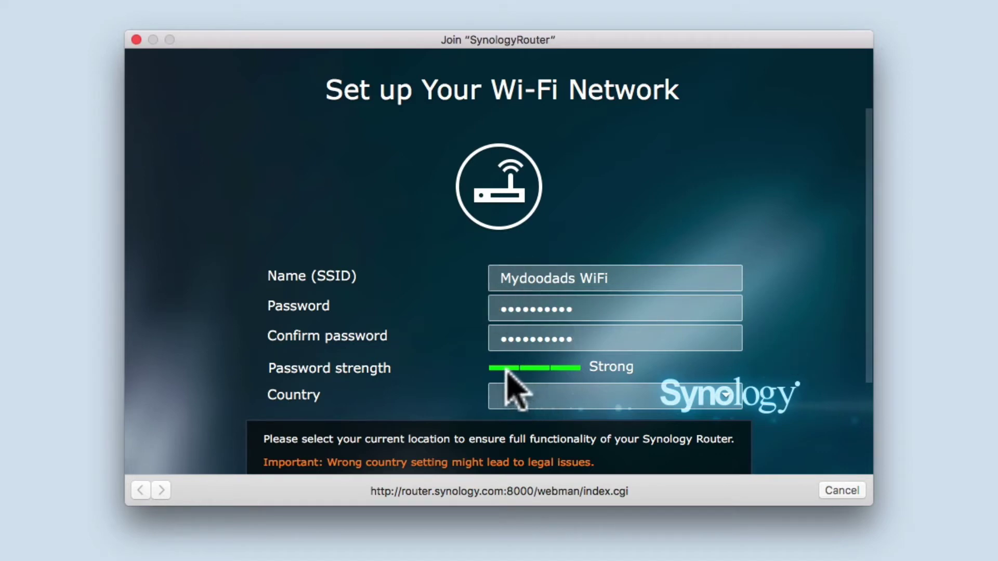
# Set the Wi-Fi country to United Kingdom and continue to the next step.
pyautogui.scroll(-2, 793, 367)
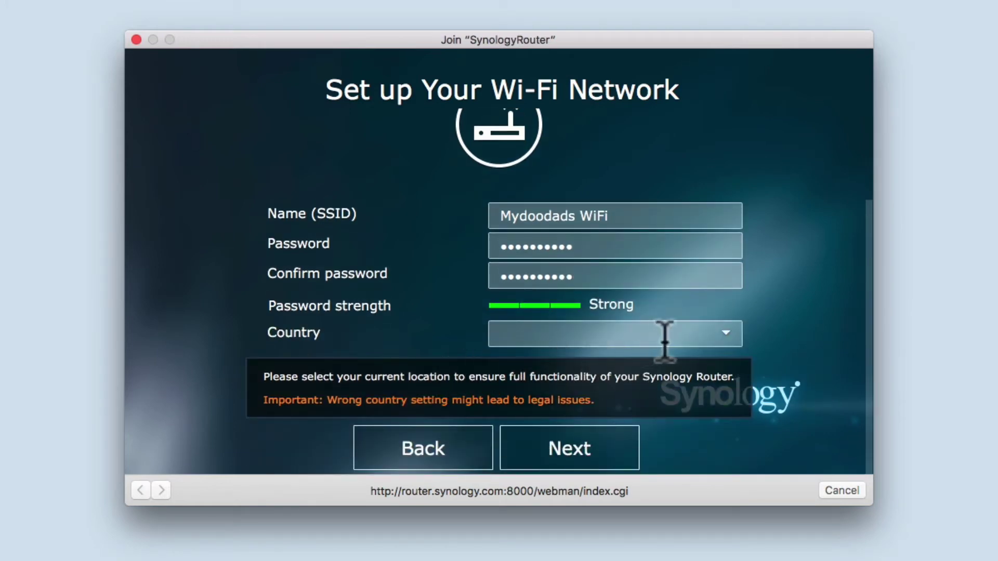
pyautogui.click(720, 335)
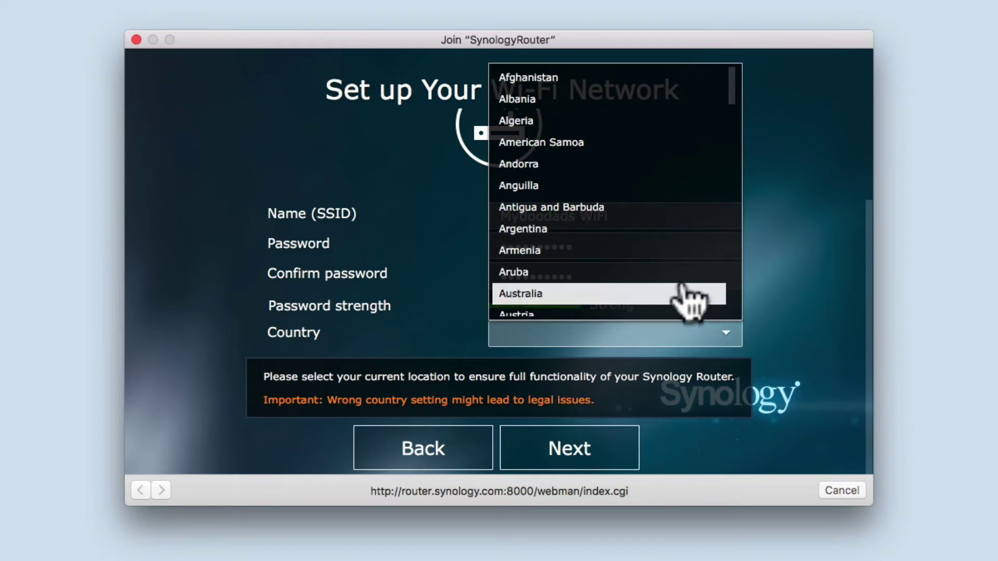
pyautogui.scroll(-5, 689, 302)
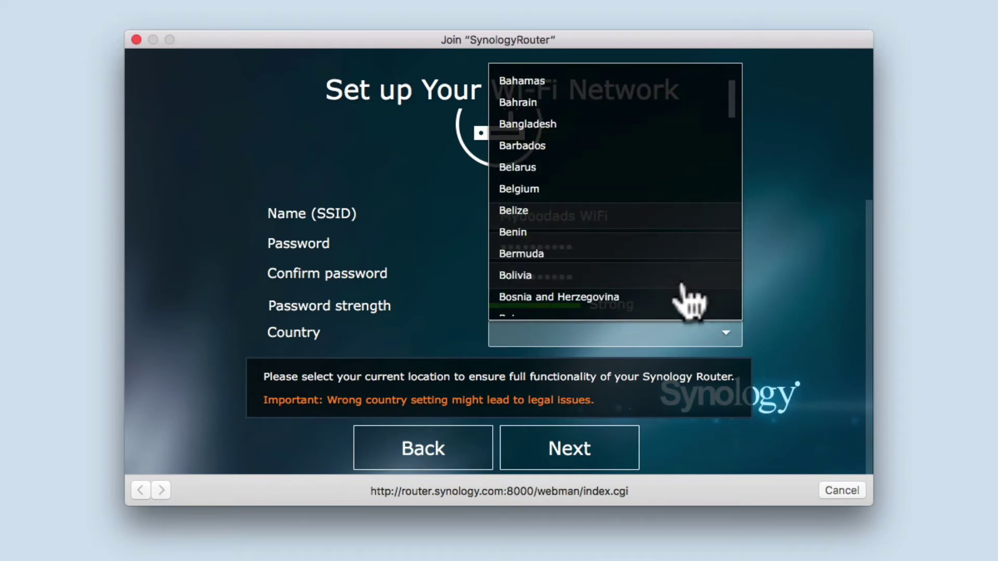
pyautogui.scroll(-1, 684, 286)
pyautogui.moveTo(732, 102); pyautogui.dragTo(734, 286)
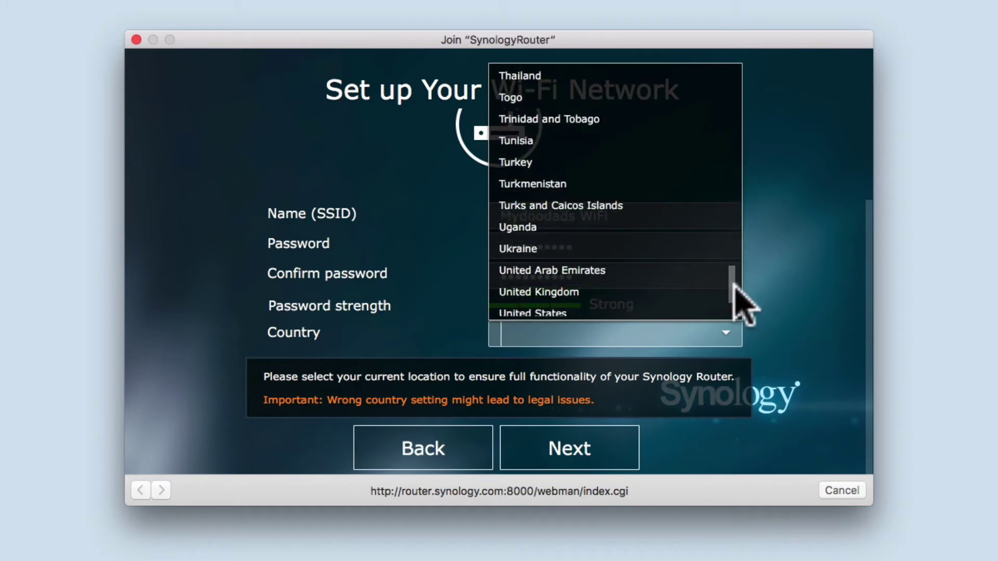
pyautogui.click(551, 294)
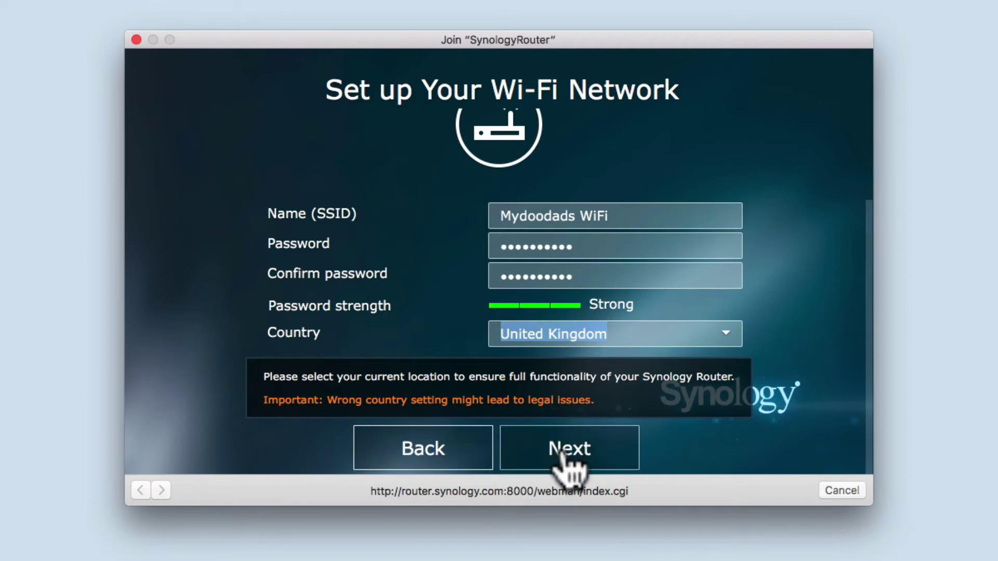
pyautogui.click(562, 453)
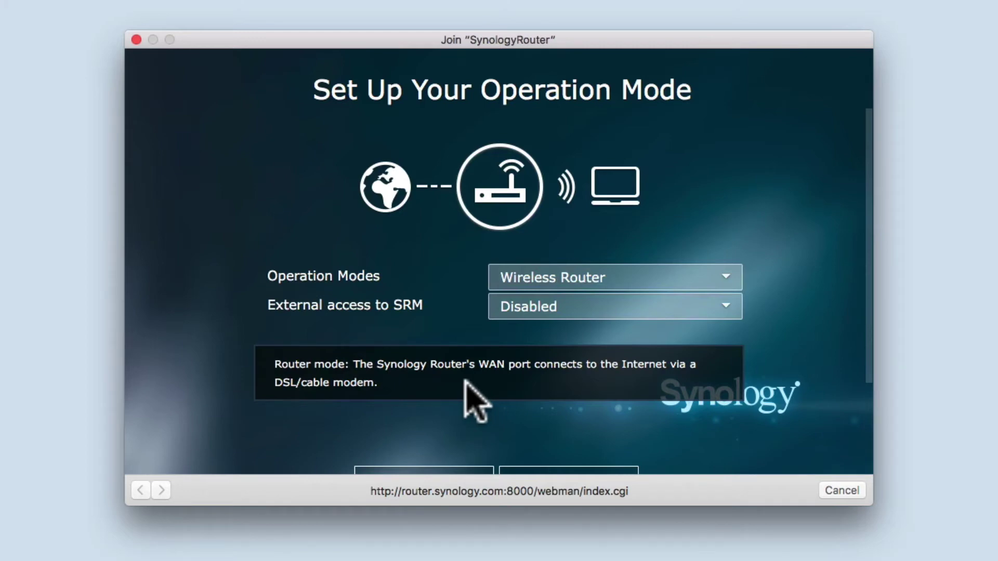
# Keep Wireless Router operation mode, after briefly trying Wireless AP, with external SRM access Disabled.
pyautogui.click(722, 277)
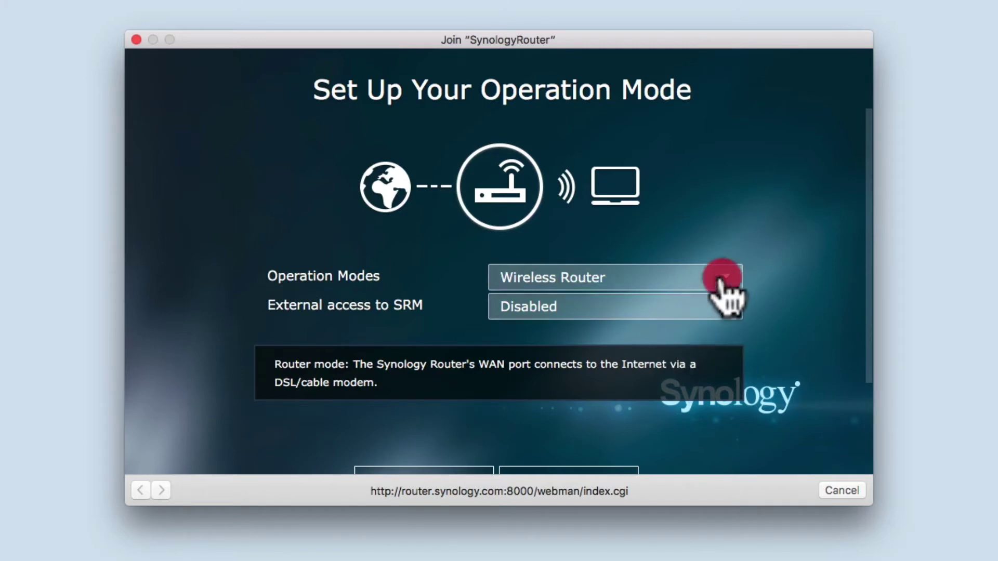
pyautogui.click(521, 327)
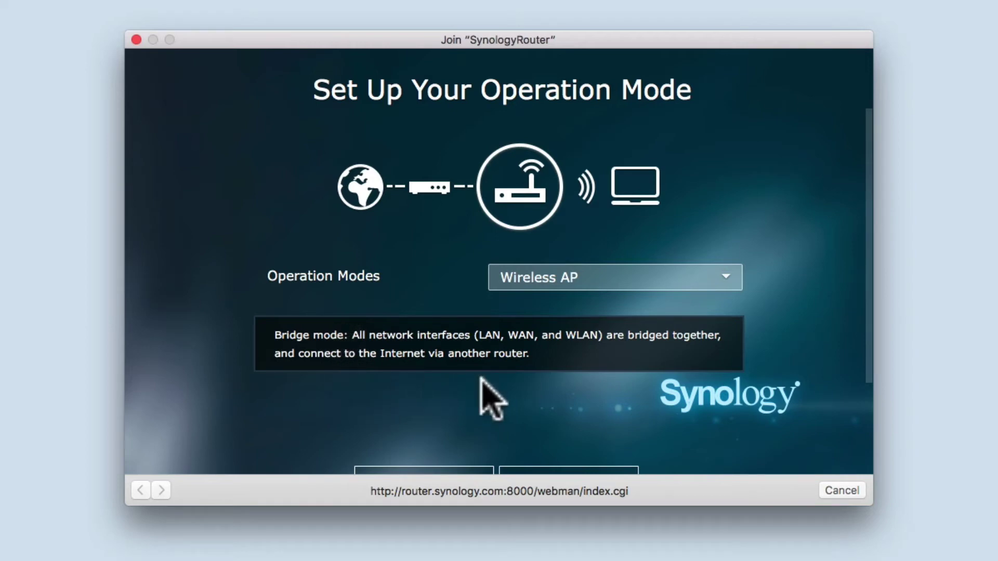
pyautogui.click(538, 287)
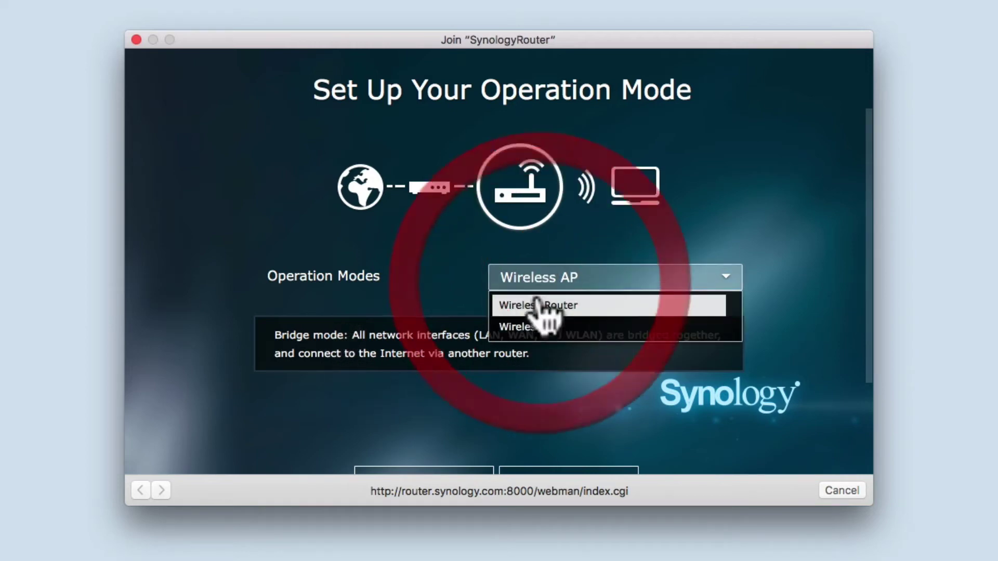
pyautogui.click(533, 308)
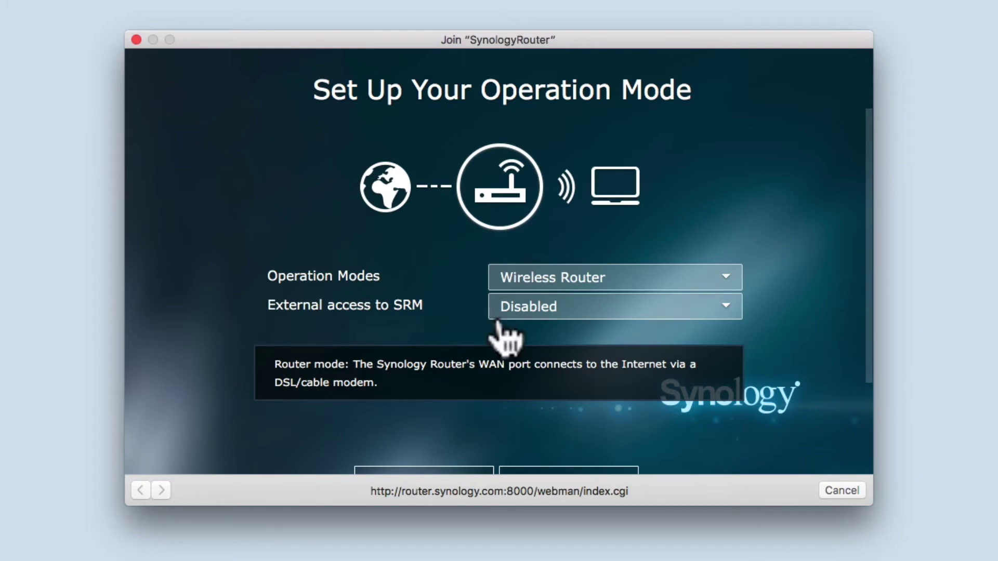
pyautogui.scroll(-1, 455, 366)
pyautogui.scroll(-3, 455, 366)
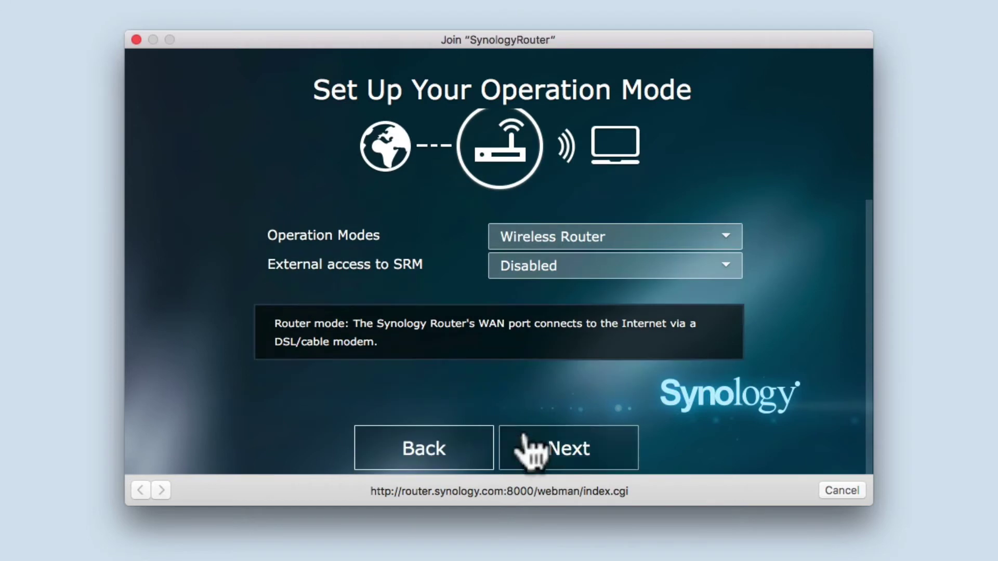
pyautogui.click(568, 453)
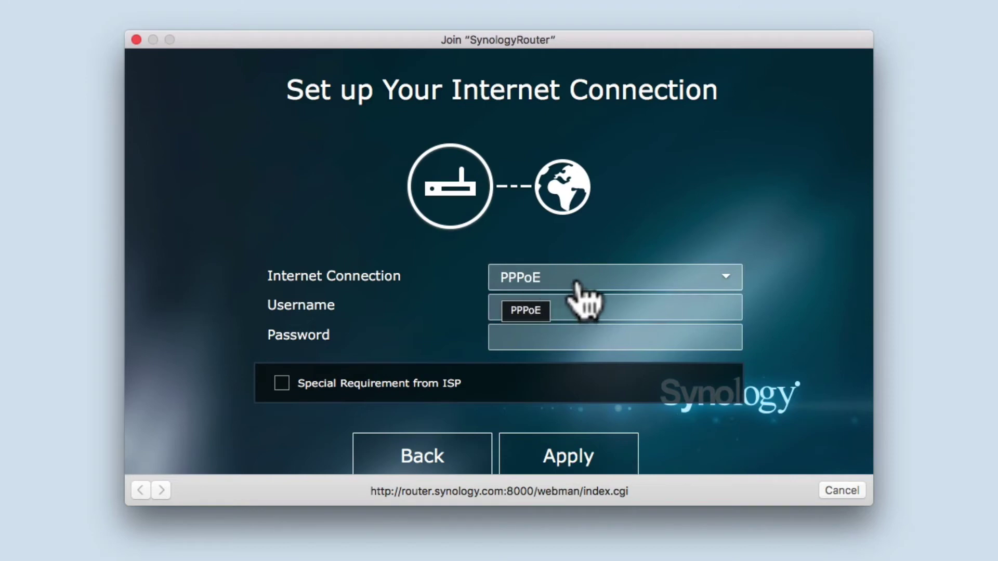
# Set the connection type to PPPoE, enter the ISP account username and password, and apply.
pyautogui.click(725, 279)
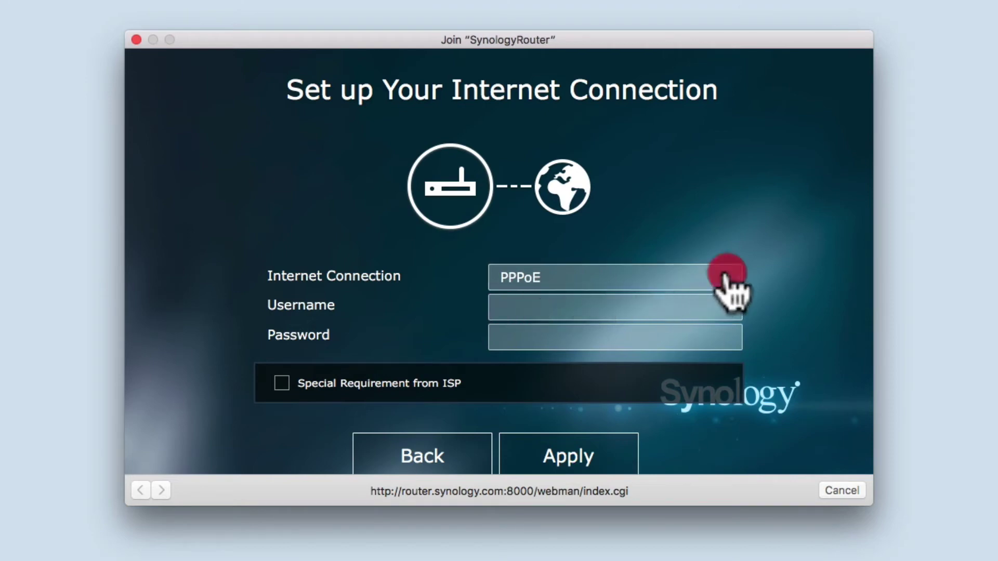
pyautogui.click(725, 275)
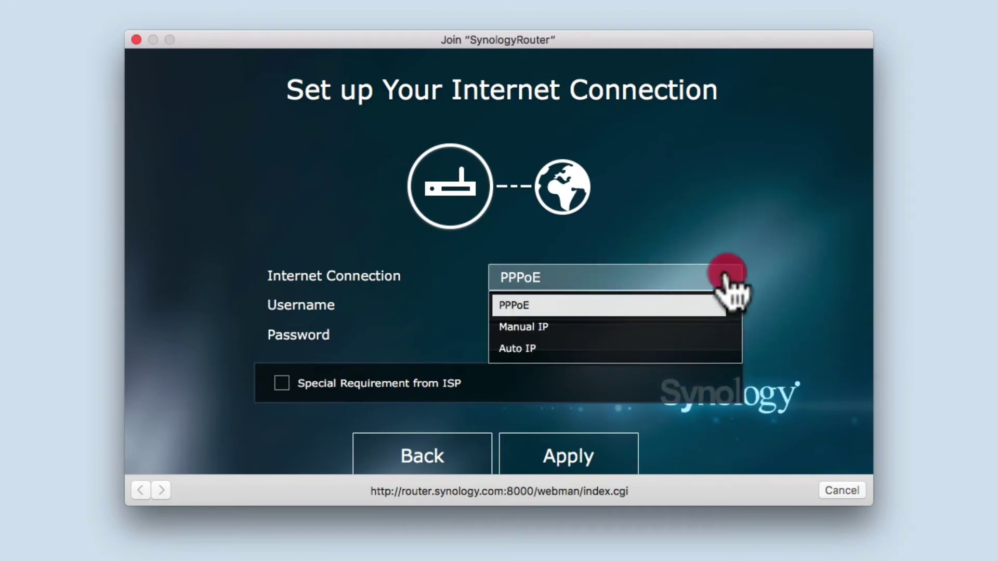
pyautogui.click(555, 302)
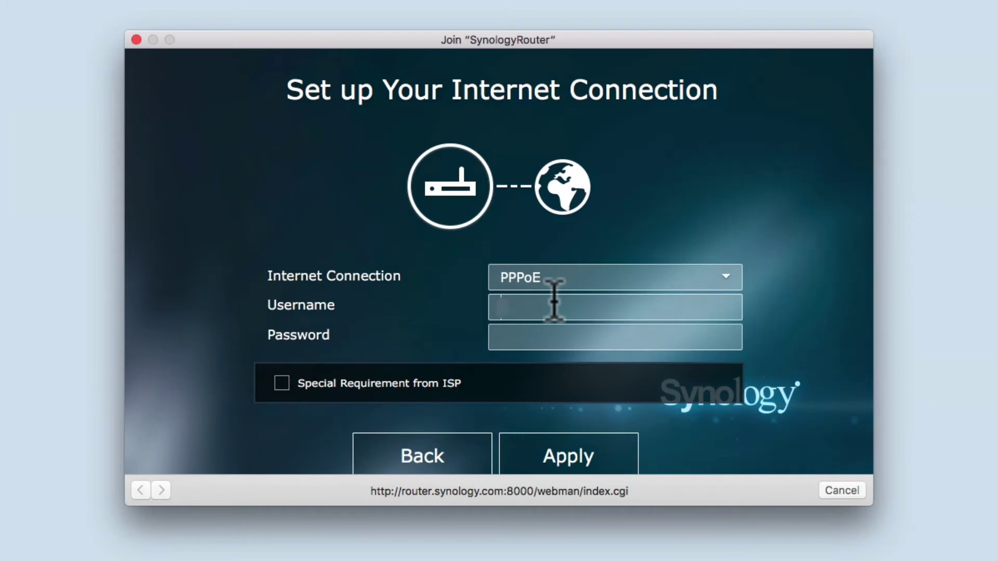
pyautogui.write('username@isp.example')
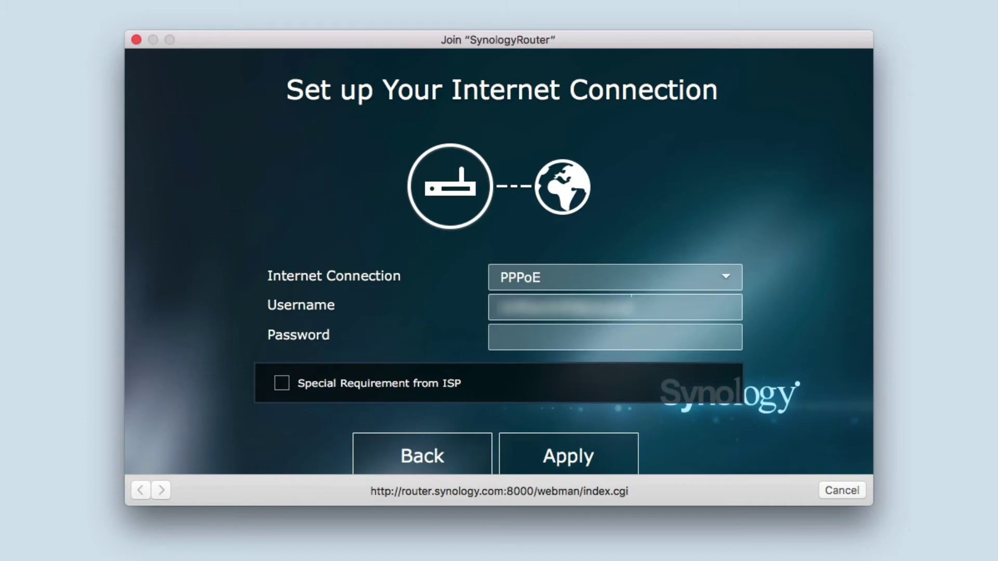
pyautogui.press('BackSpace')
pyautogui.press('BackSpace')
pyautogui.press('BackSpace')
pyautogui.write('net')
pyautogui.write('.com')
pyautogui.write('•••••••')
pyautogui.write('•')
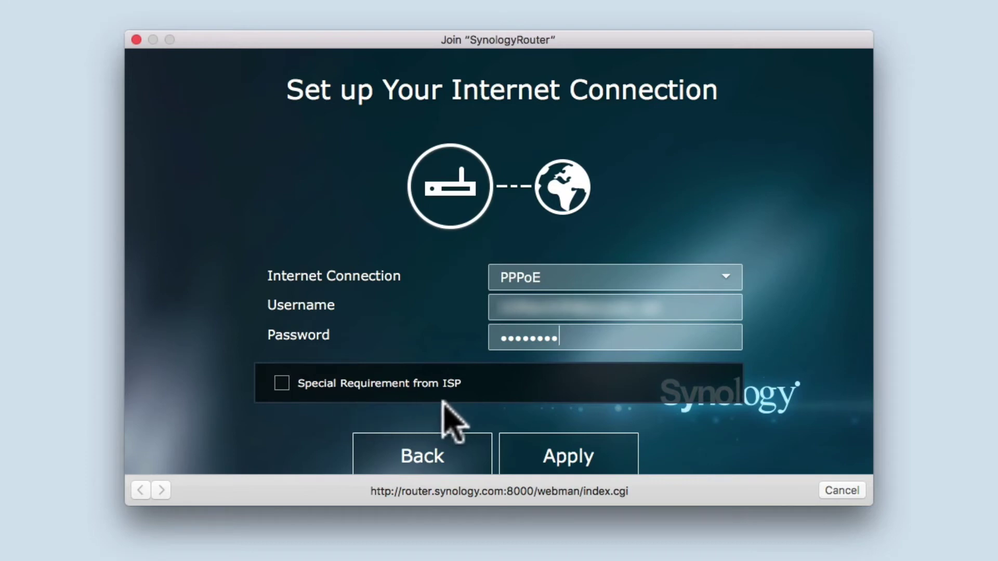
pyautogui.click(563, 461)
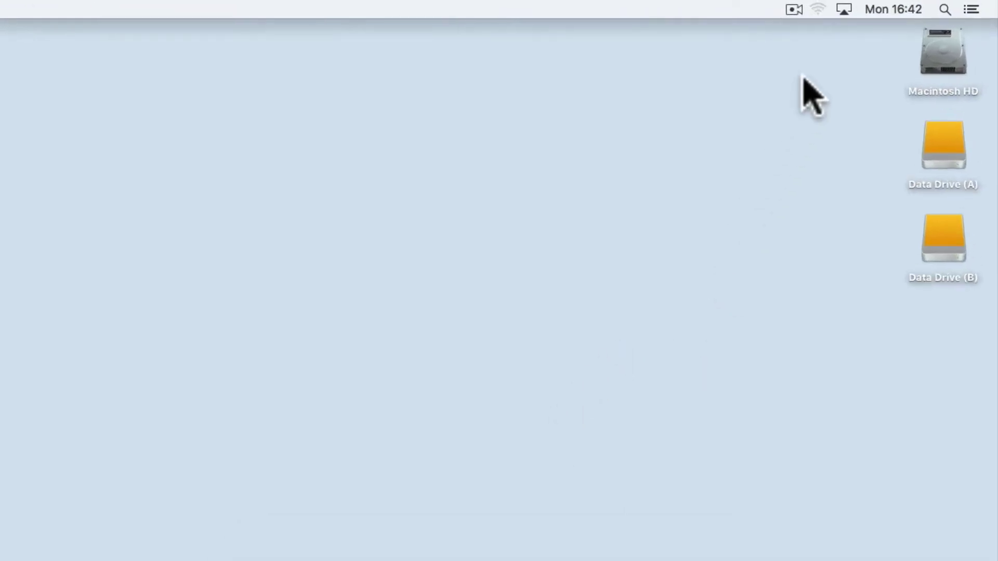
# Join the Mydoodads WiFi network from the macOS menu bar with its WPA2 password.
pyautogui.click(819, 9)
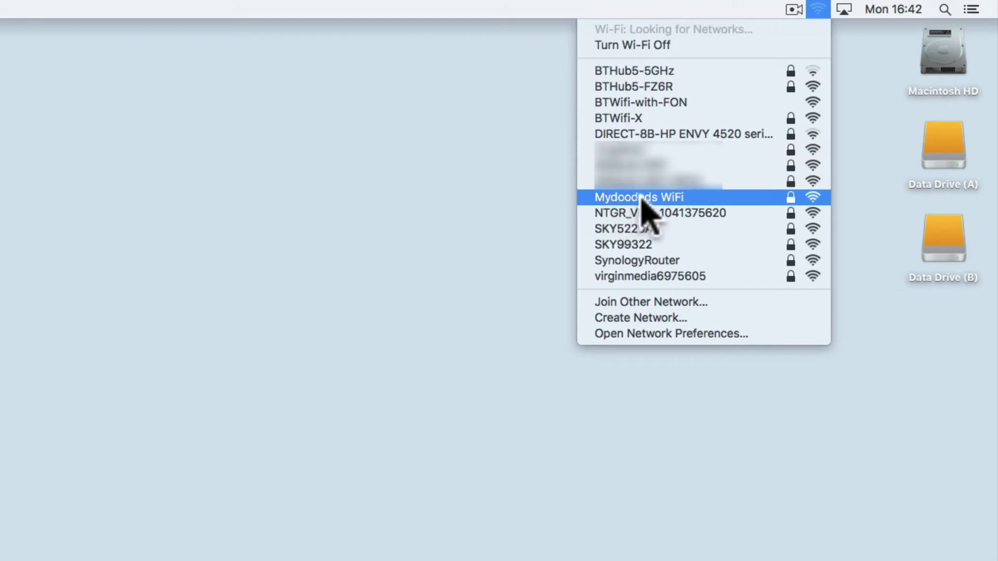
pyautogui.click(668, 199)
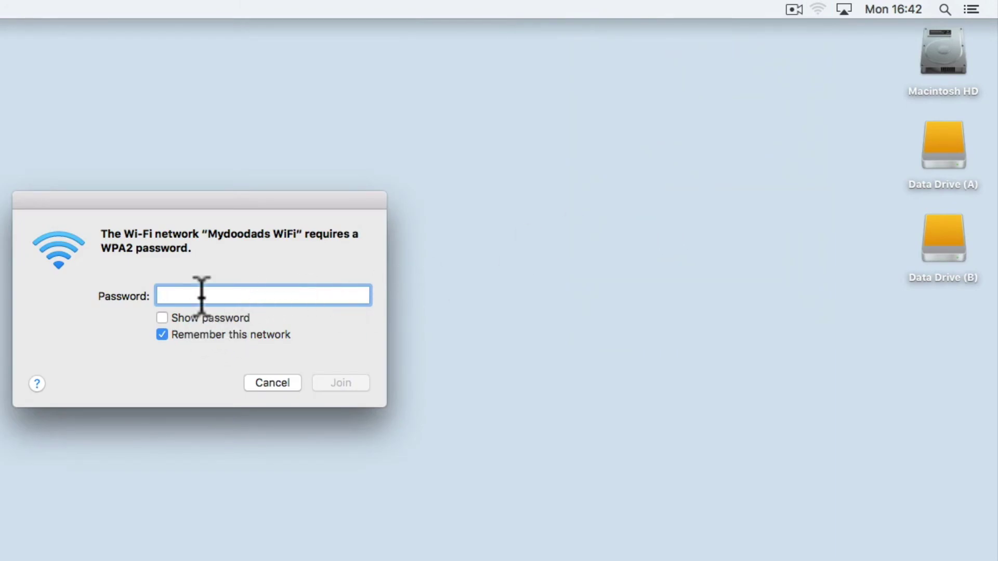
pyautogui.write('••••••••••')
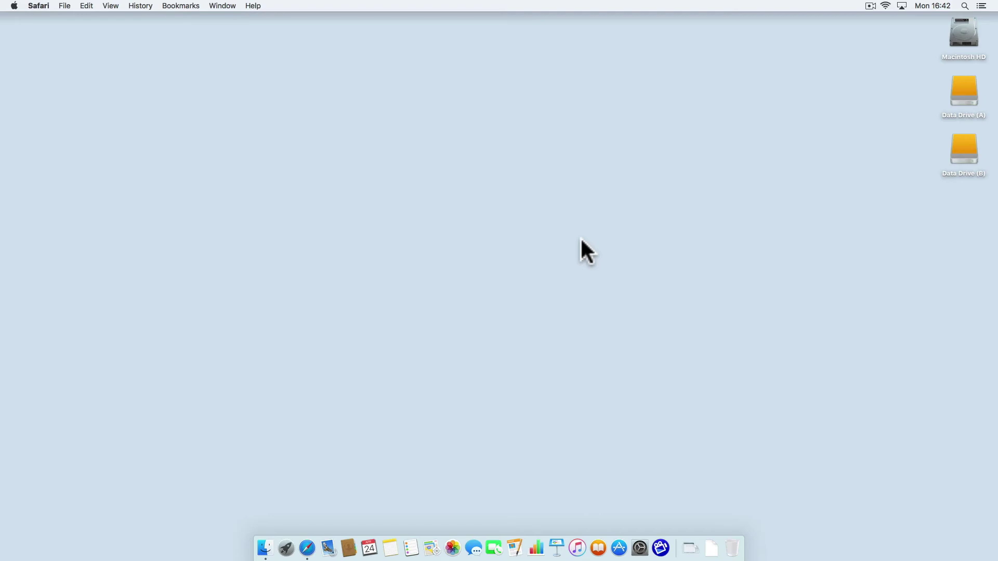
# Open bbc.co.uk in Safari, dismiss the cookie notice, and open a second empty tab.
pyautogui.click(309, 549)
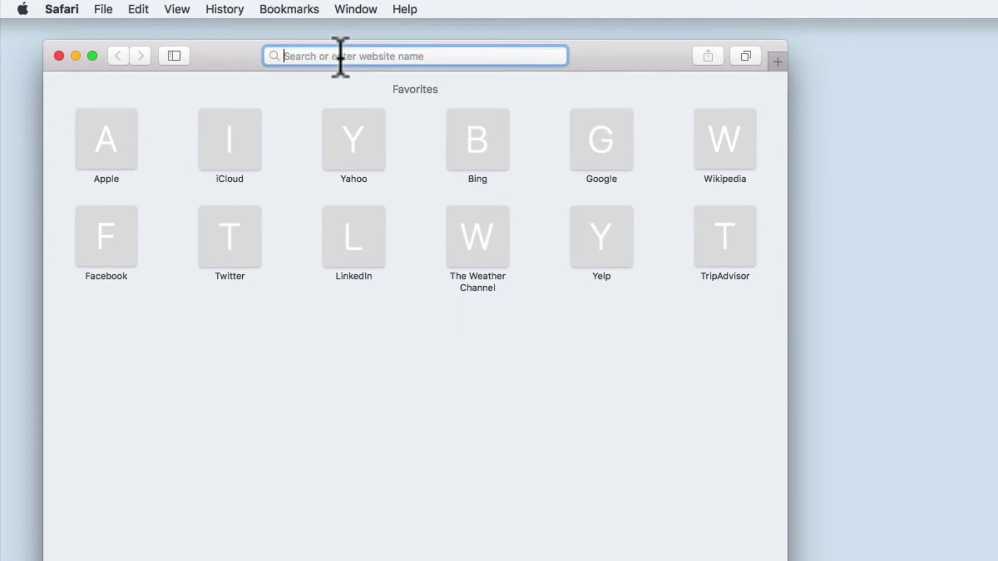
pyautogui.write('bbc.c')
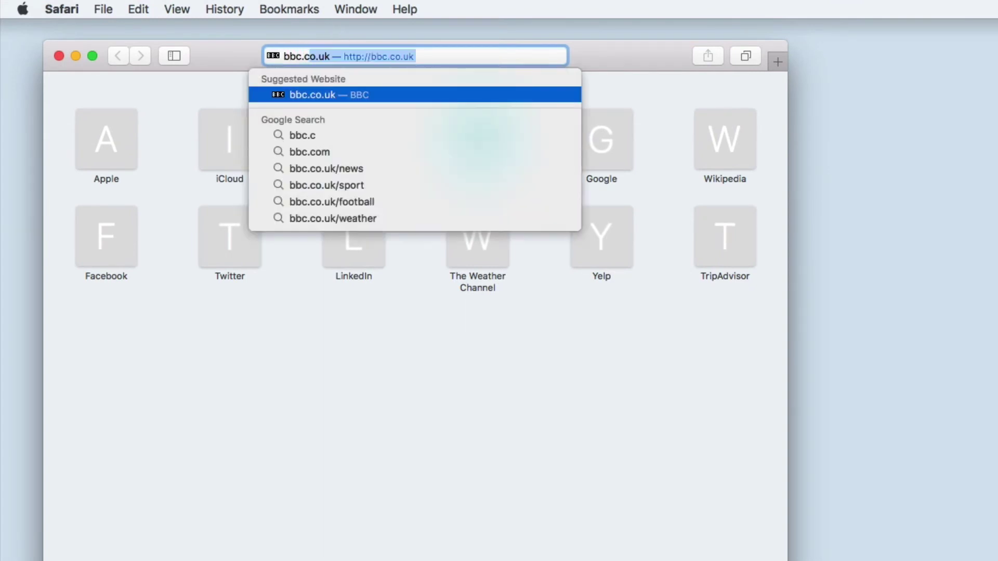
pyautogui.write('o.uk')
pyautogui.press('Return')
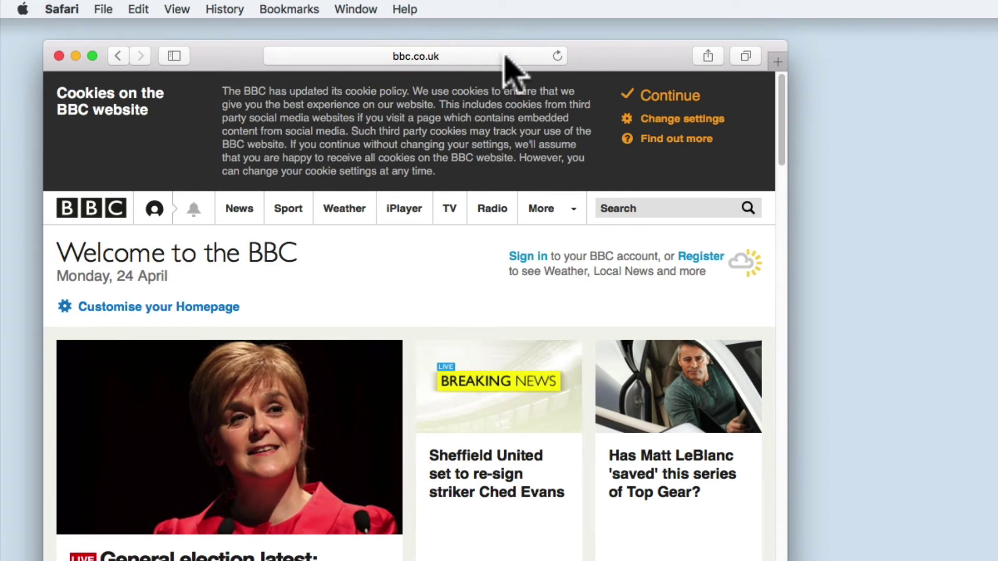
pyautogui.click(659, 98)
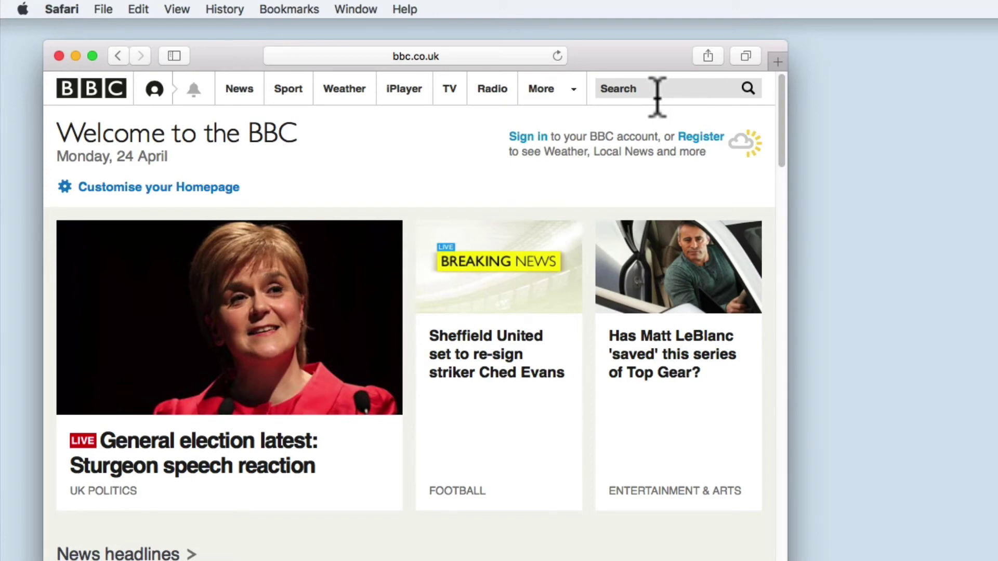
pyautogui.click(776, 62)
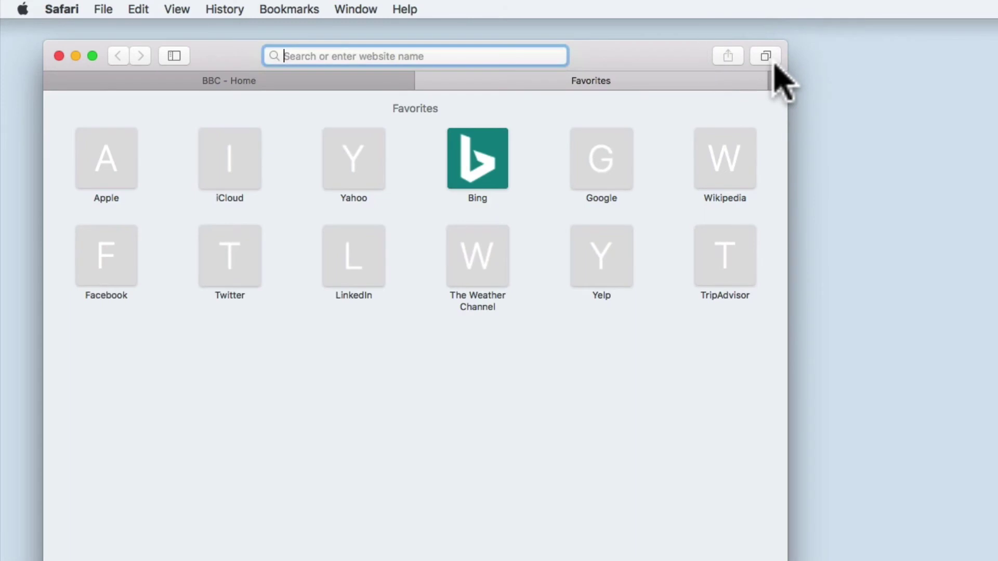
# Log in to SRM at 192.168.1.1 as admin and decline saving the password.
pyautogui.write('192.168.1.1:8000')
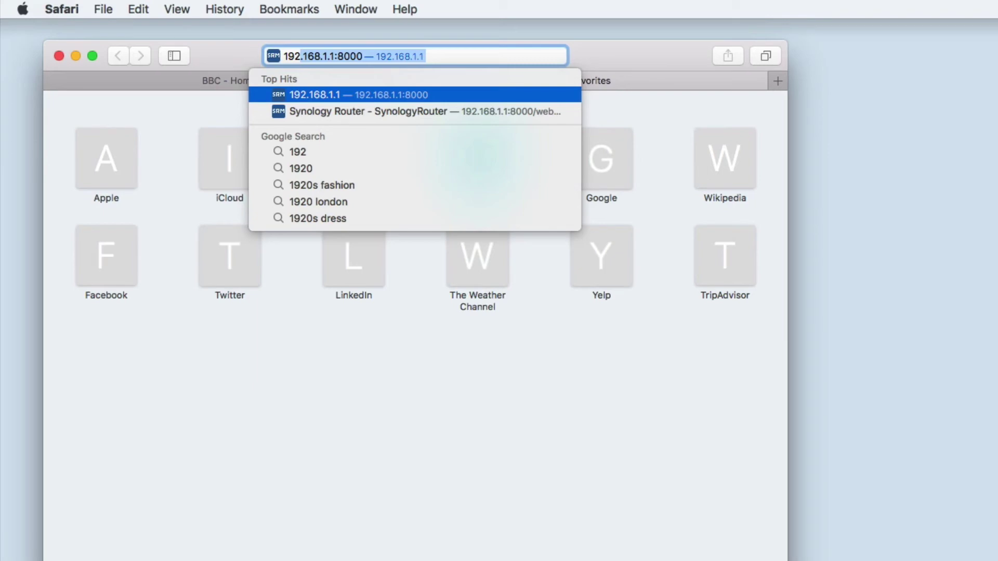
pyautogui.press('Return')
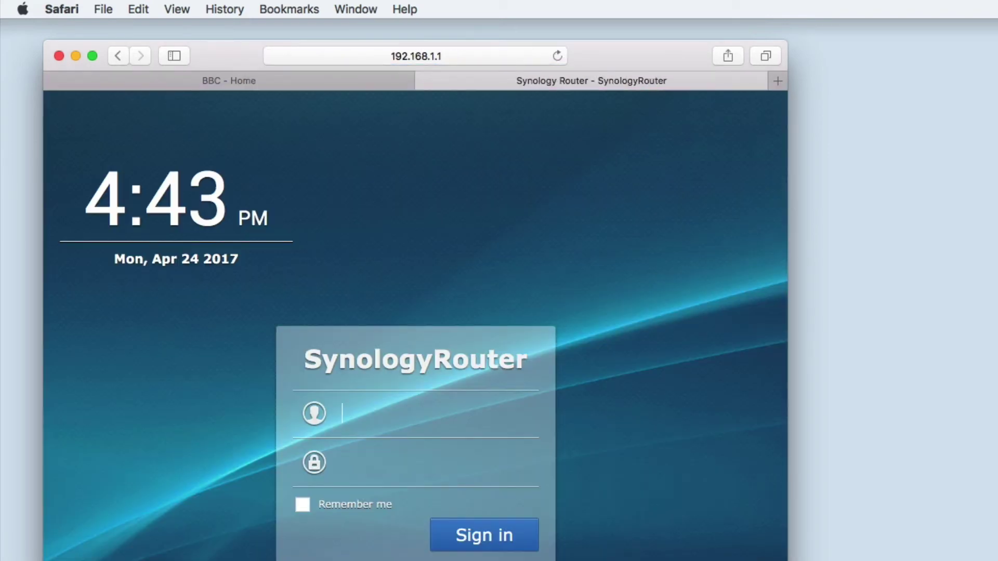
pyautogui.write('admin')
pyautogui.press('Tab')
pyautogui.write('*********')
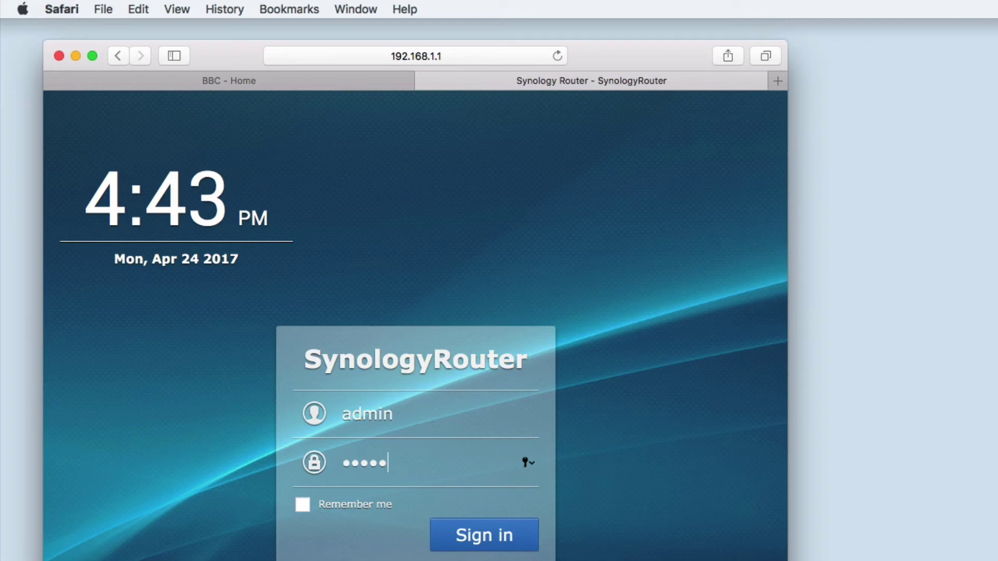
pyautogui.press('Return')
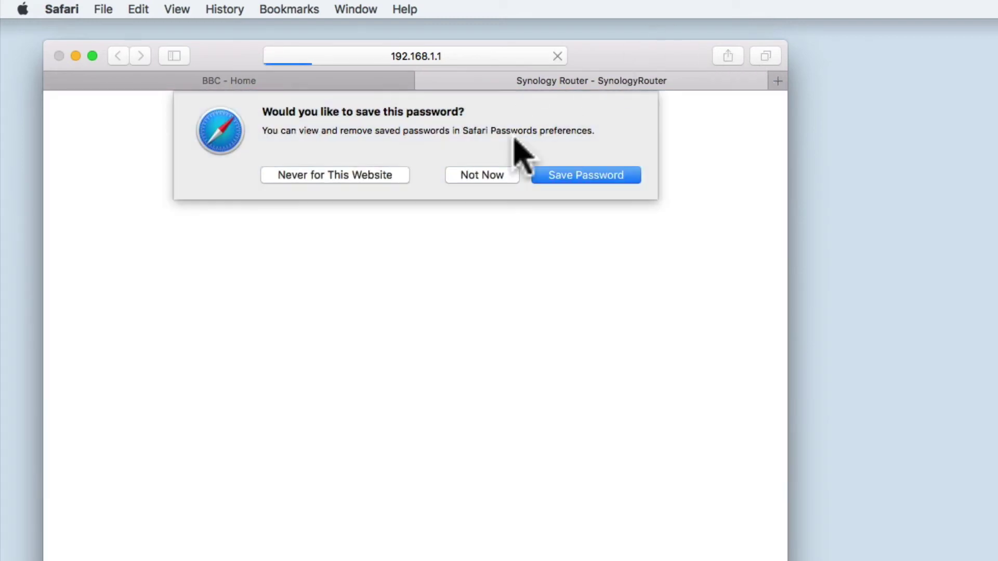
pyautogui.click(489, 175)
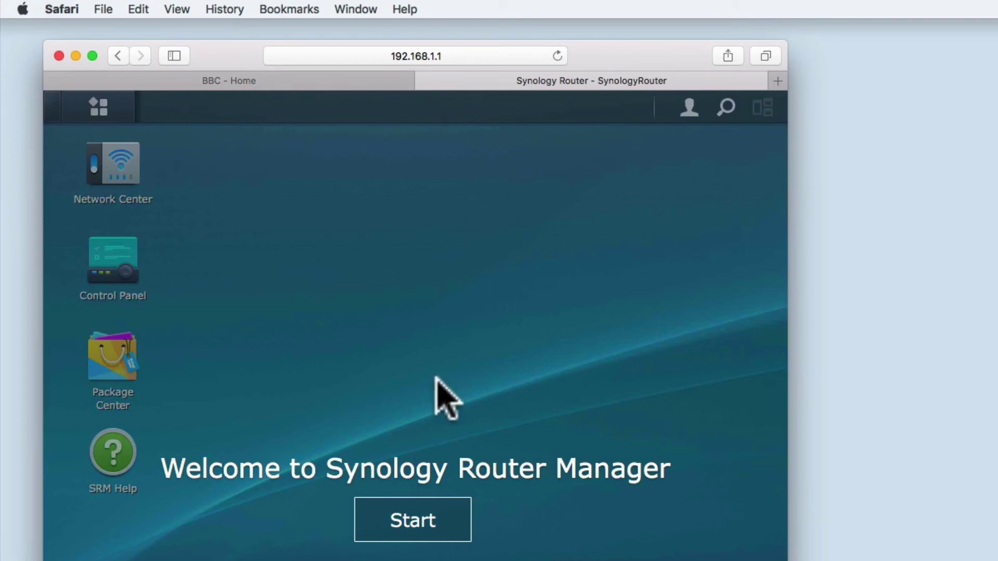
# Start the tour from the welcome screen and advance through Tips 1 to 4 to Tip 5.
pyautogui.click(426, 528)
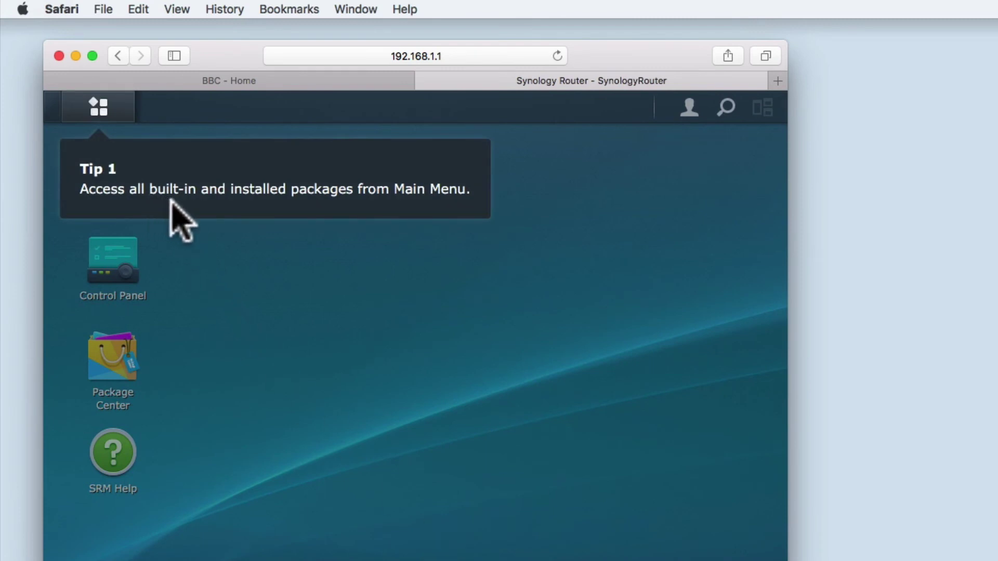
pyautogui.click(172, 200)
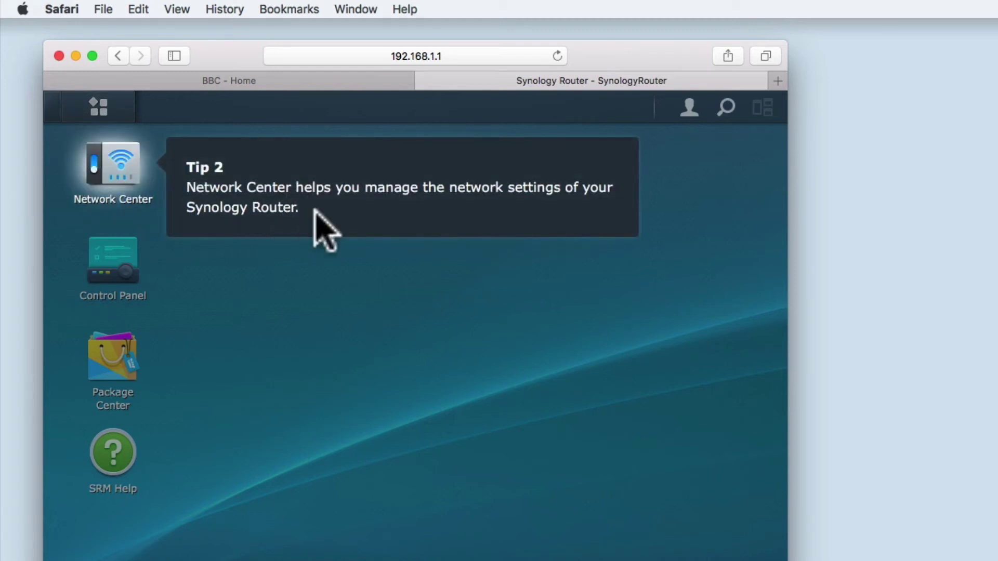
pyautogui.click(314, 221)
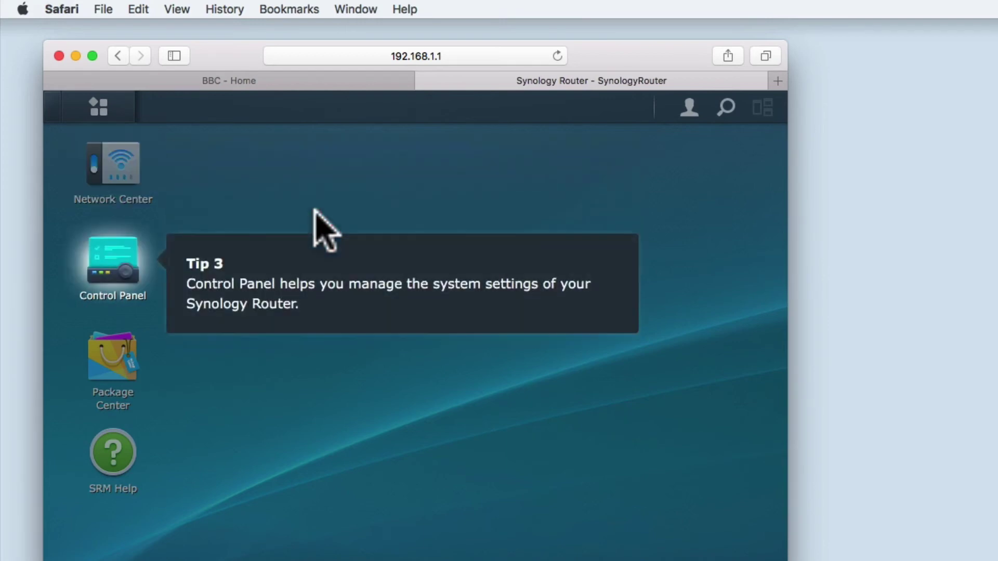
pyautogui.click(328, 310)
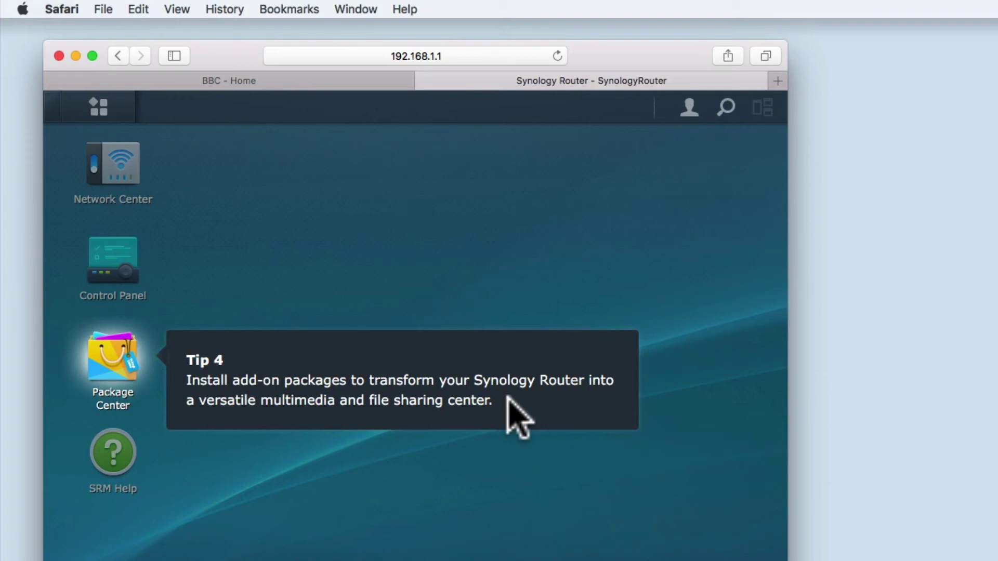
pyautogui.click(508, 399)
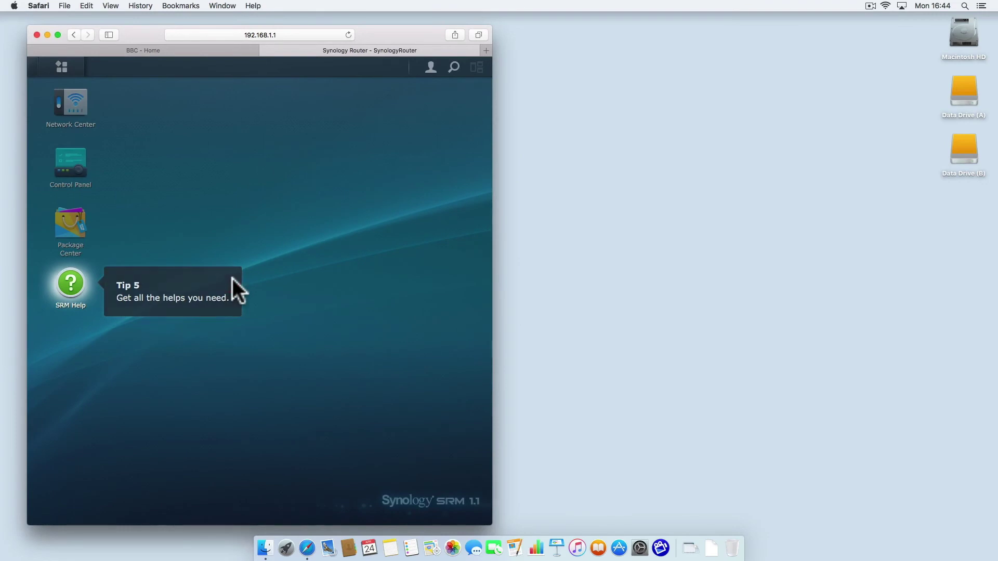
pyautogui.click(233, 279)
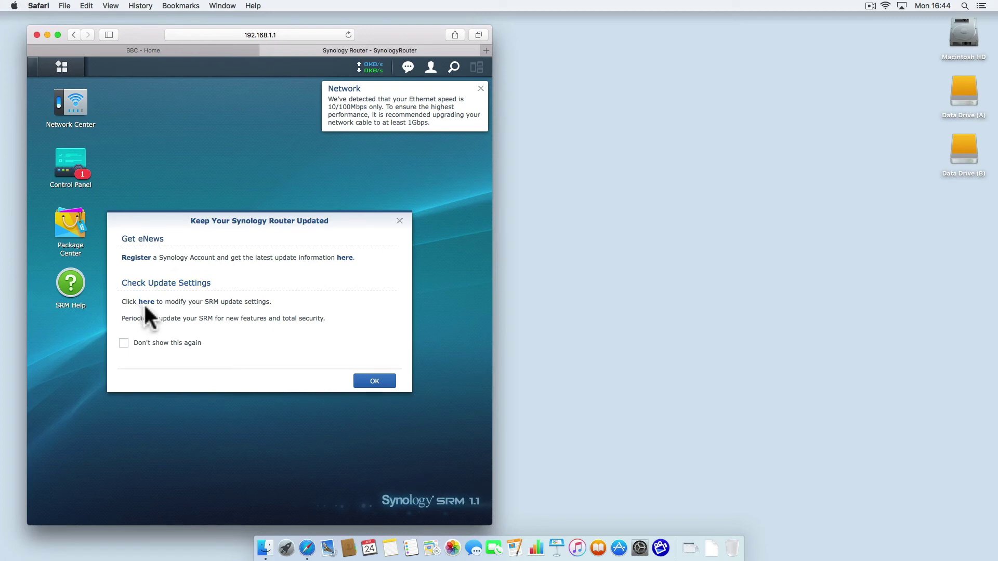
# Dismiss the update reminder and the 10/100Mbps Ethernet notice, then open Control Panel.
pyautogui.click(371, 382)
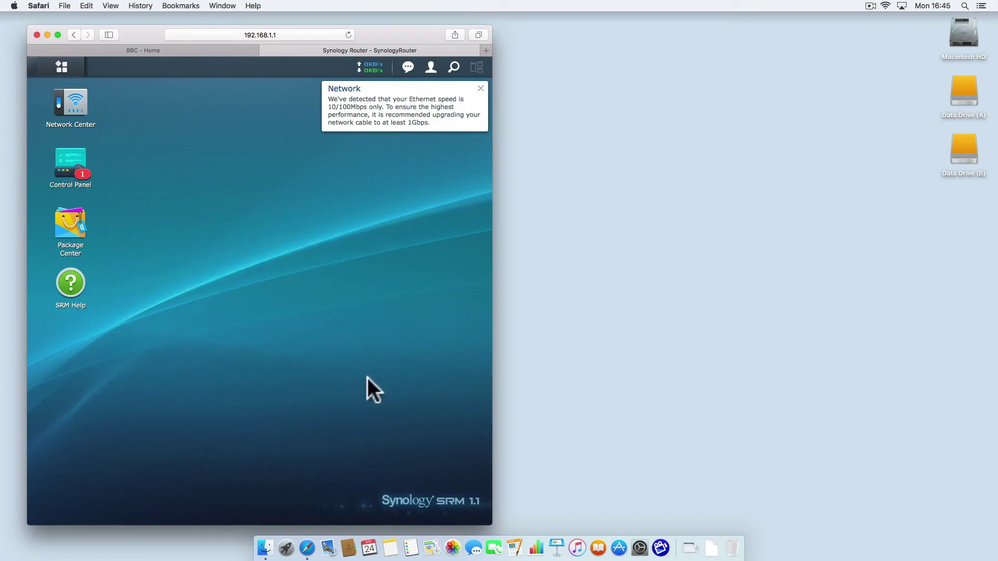
pyautogui.click(481, 89)
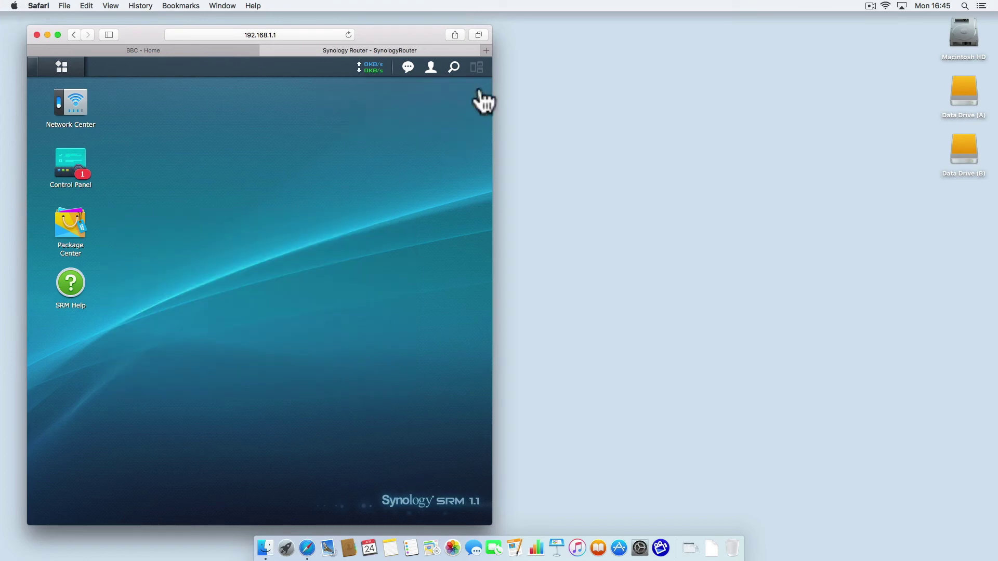
pyautogui.click(61, 176)
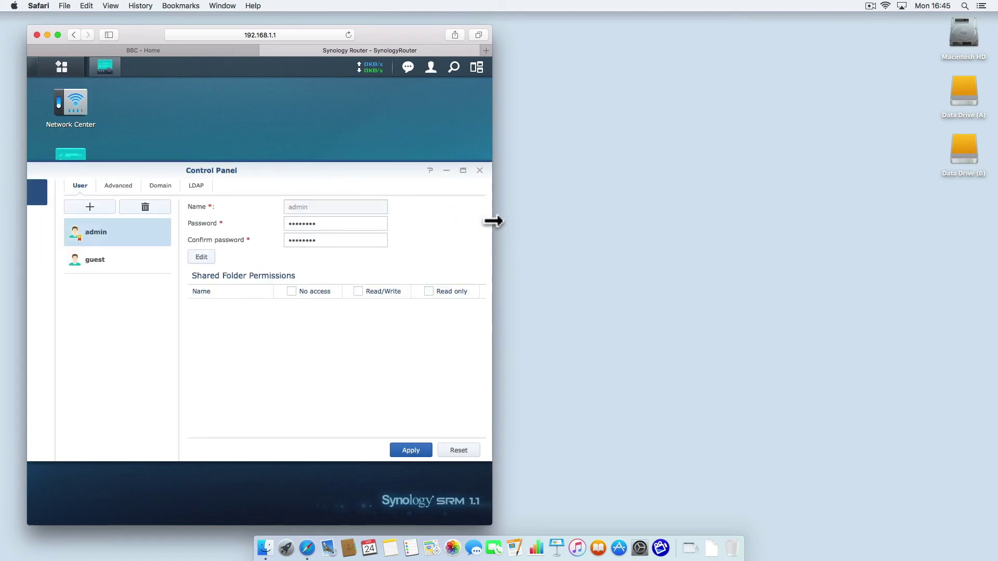
# Widen the browser window and download SRM 1.1.3-6447 Update 4 from Update & Restore.
pyautogui.moveTo(492, 222); pyautogui.dragTo(633, 224)
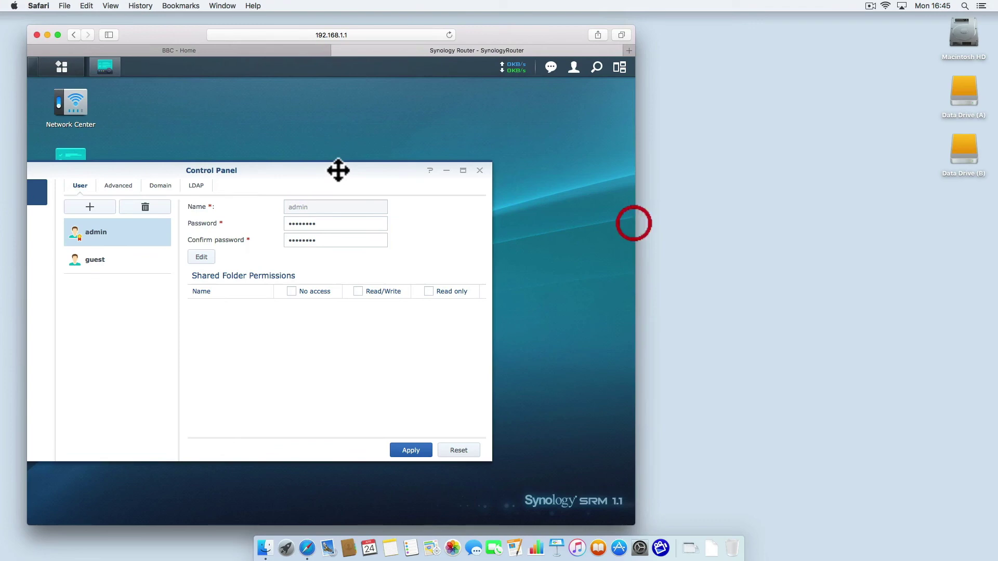
pyautogui.moveTo(338, 170); pyautogui.dragTo(457, 136)
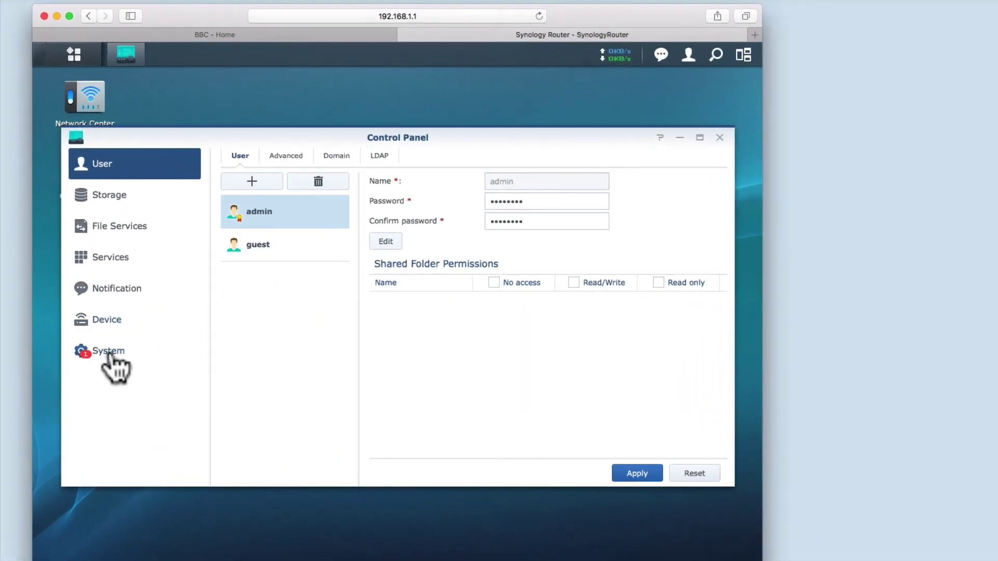
pyautogui.click(112, 358)
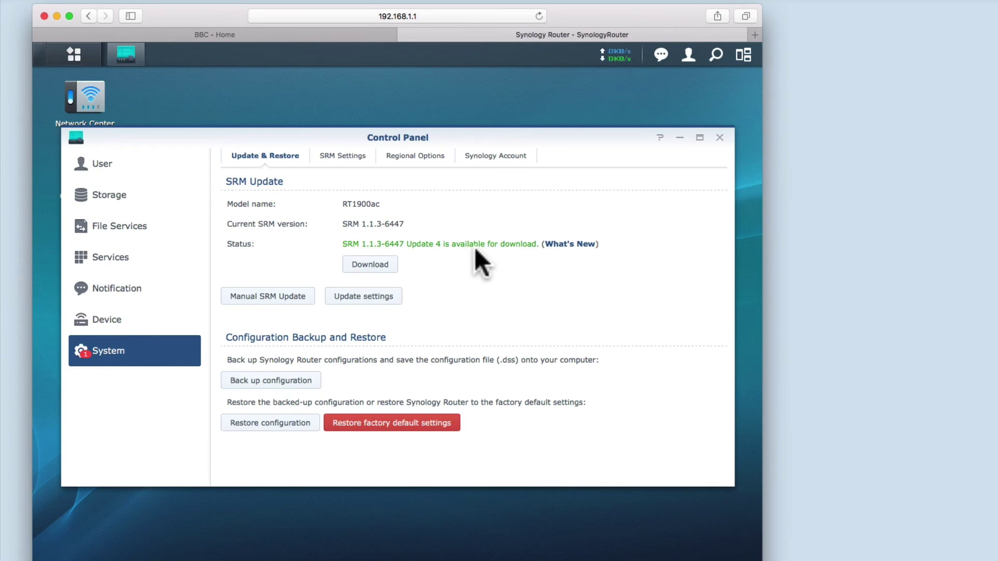
pyautogui.click(377, 266)
pyautogui.click(370, 265)
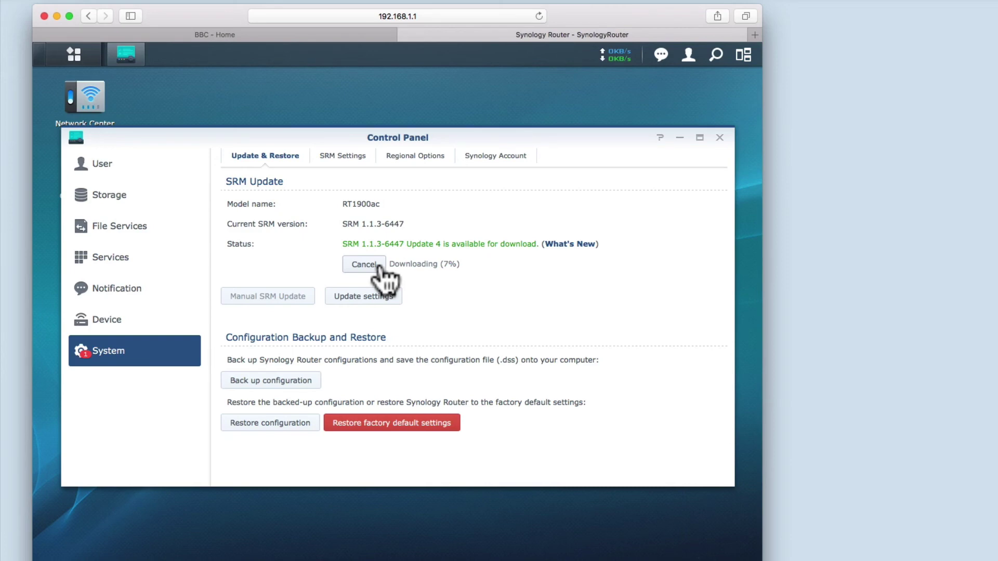
pyautogui.click(432, 159)
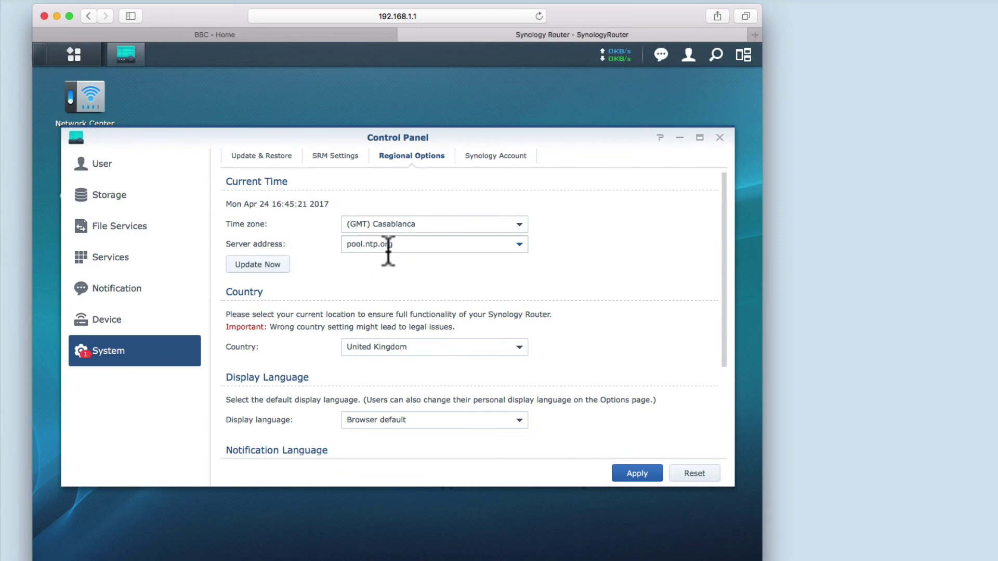
# Change the time zone to (GMT) Dublin, Edinburgh, Lisbon, London and sync with pool.ntp.org.
pyautogui.click(464, 228)
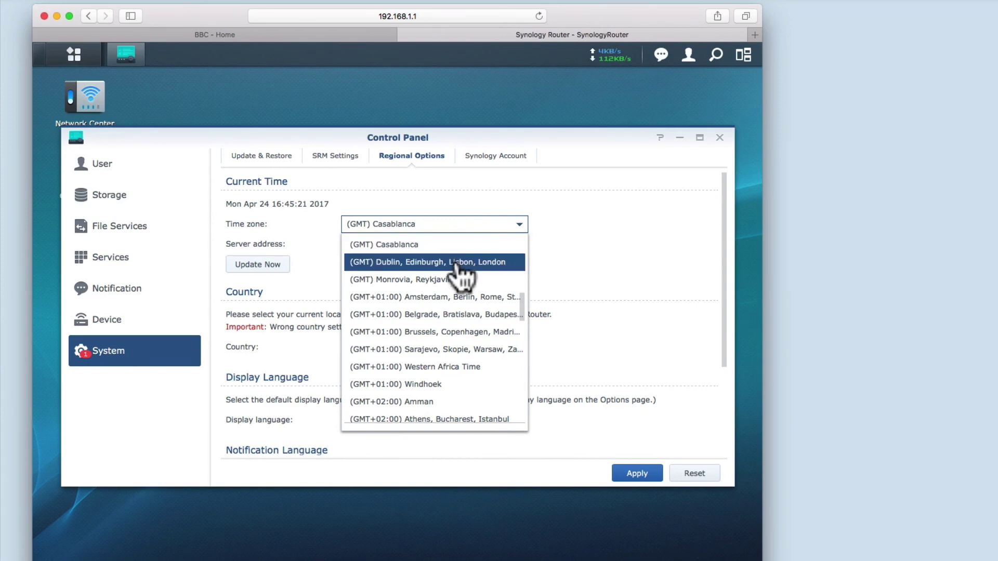
pyautogui.click(457, 264)
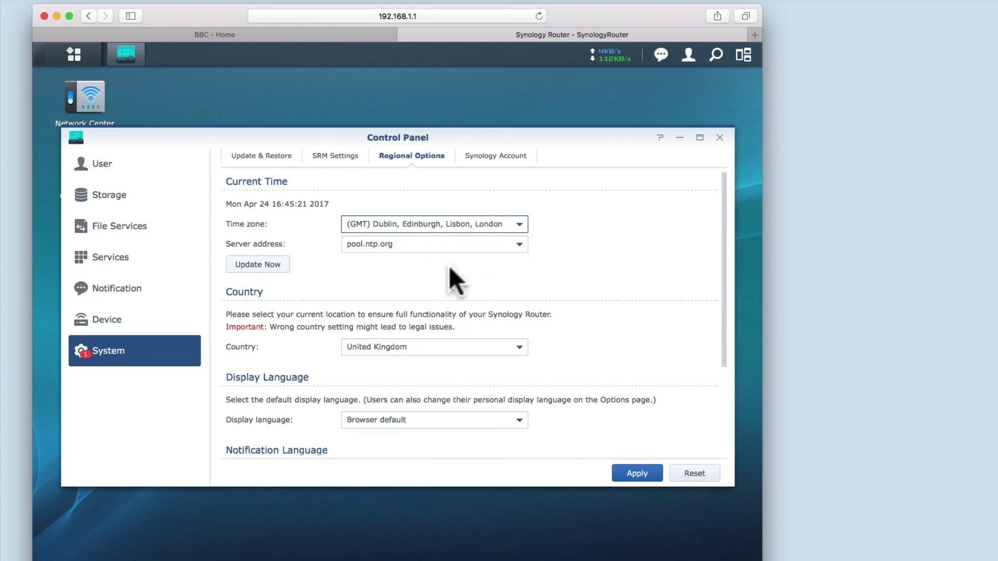
pyautogui.click(271, 268)
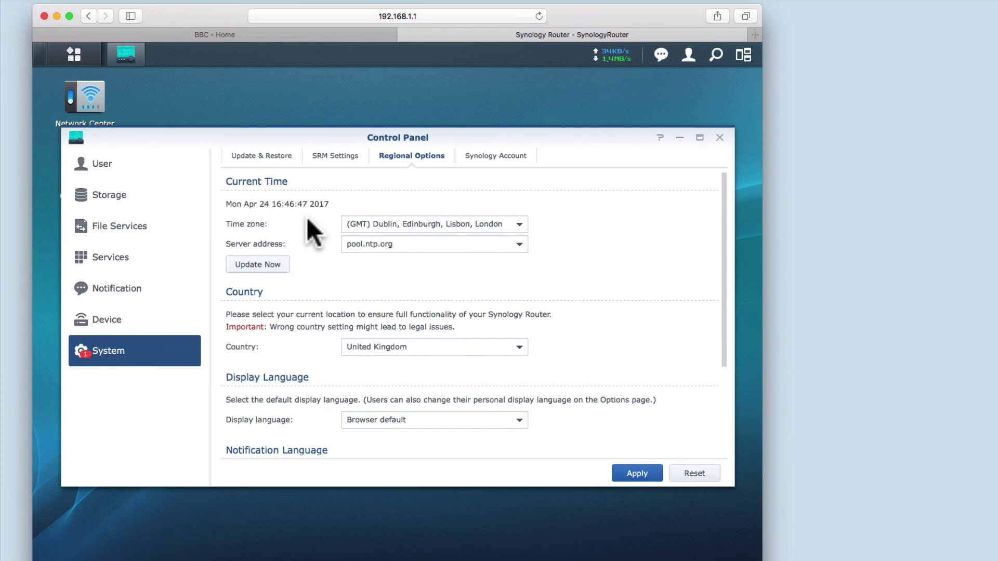
# Install the downloaded Update 4 from Update & Restore and confirm the update.
pyautogui.click(279, 157)
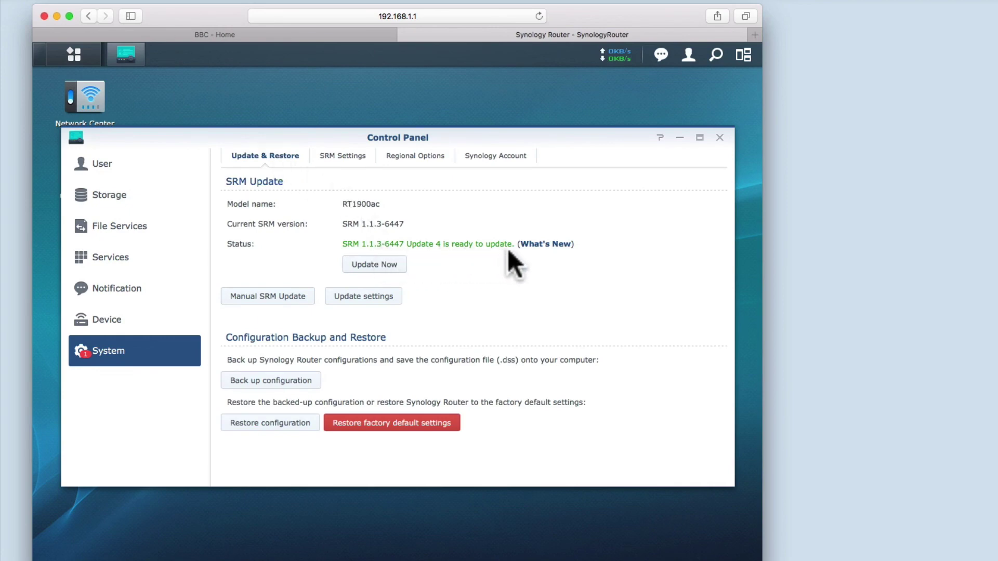
pyautogui.click(377, 266)
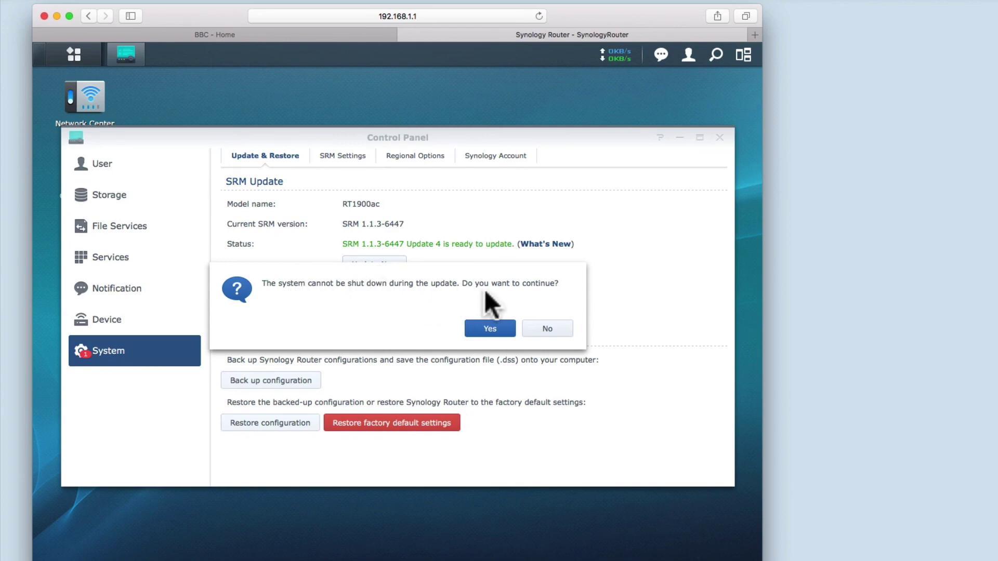
pyautogui.click(492, 332)
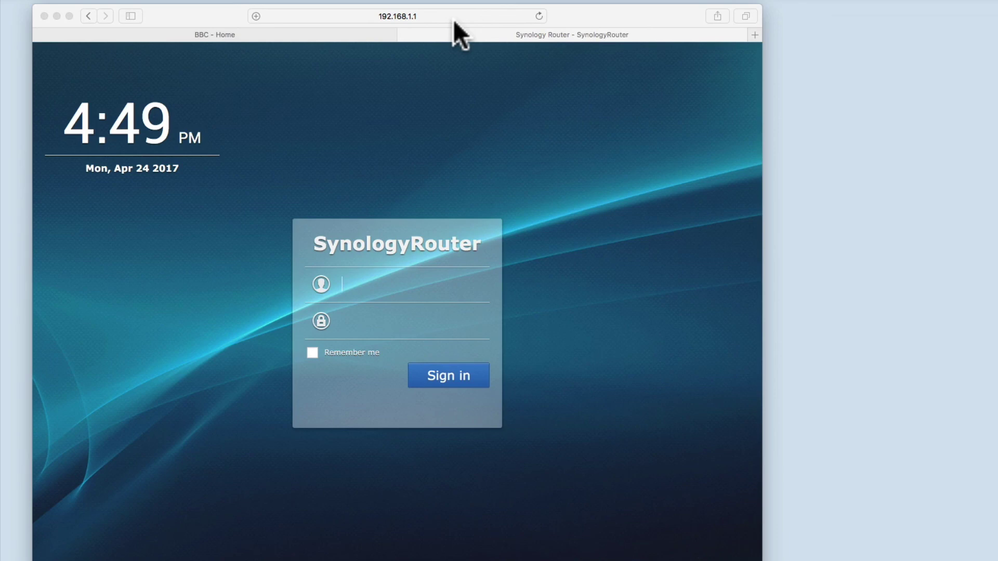
# Sign back in to SRM as admin with the account password.
pyautogui.click(379, 292)
pyautogui.click(379, 291)
pyautogui.write('admin')
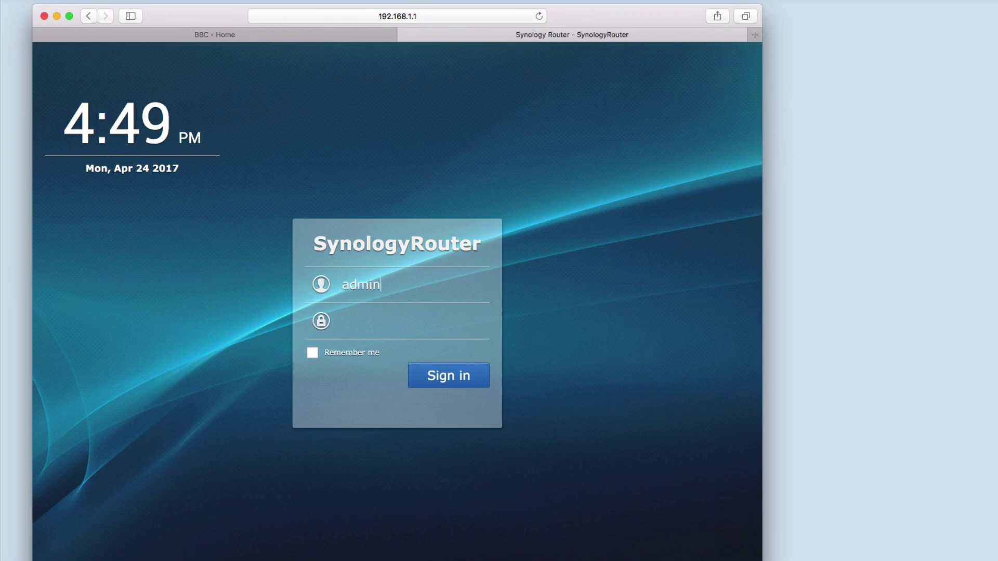
pyautogui.press('Tab')
pyautogui.write('•••••••••')
pyautogui.press('Return')
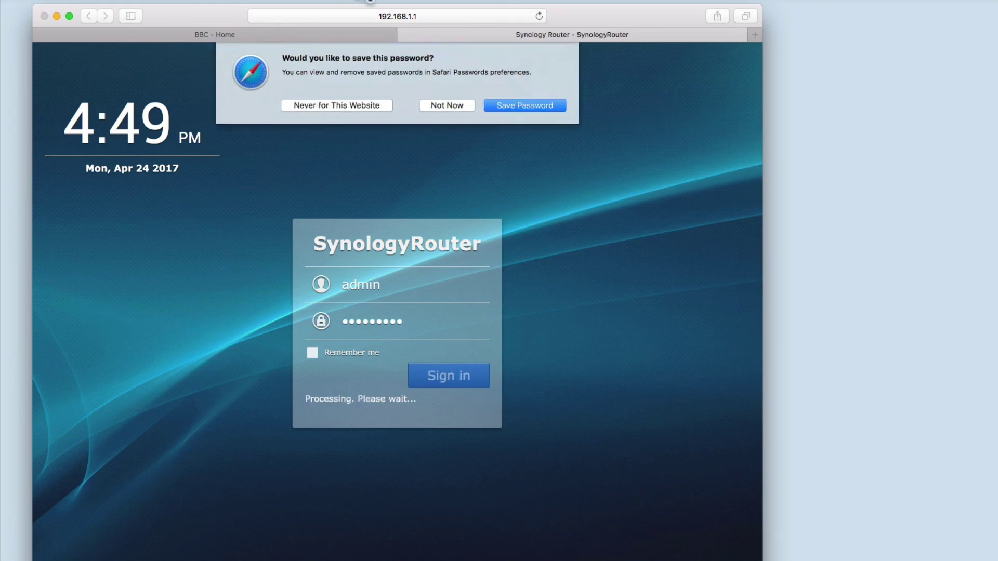
# Decline saving the password and set the update reminder to 'Don't show this again'.
pyautogui.click(447, 105)
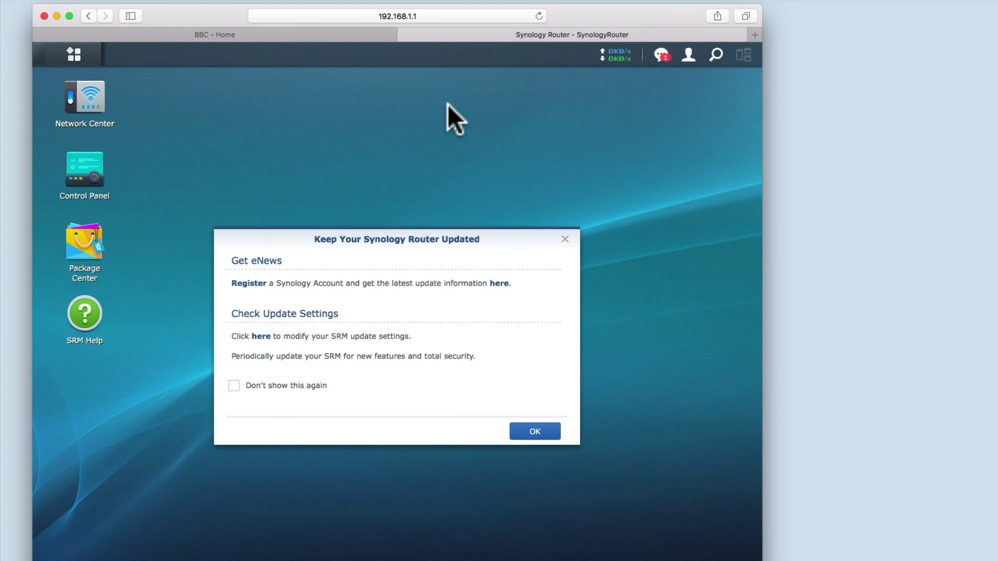
pyautogui.click(234, 385)
pyautogui.click(542, 437)
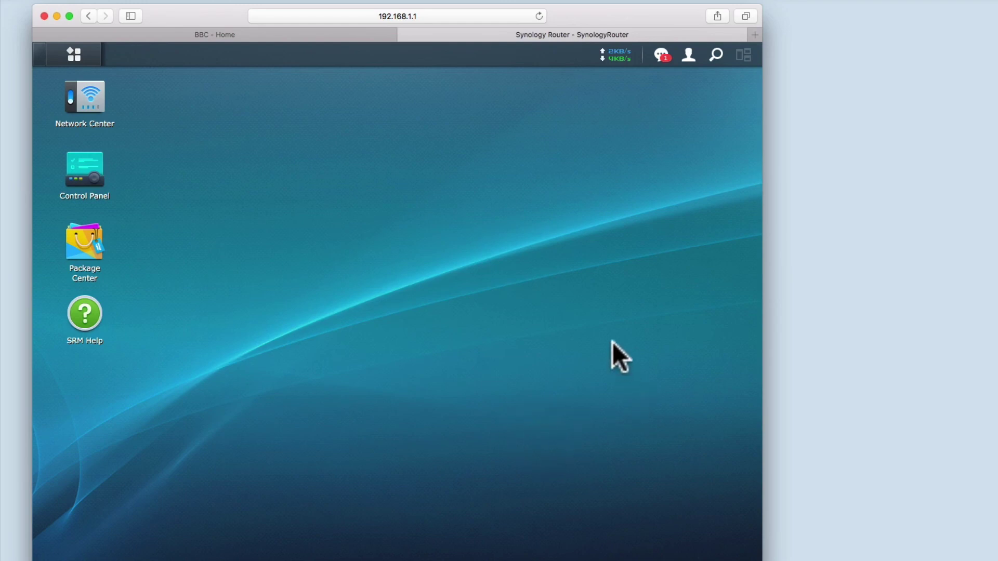
pyautogui.click(404, 34)
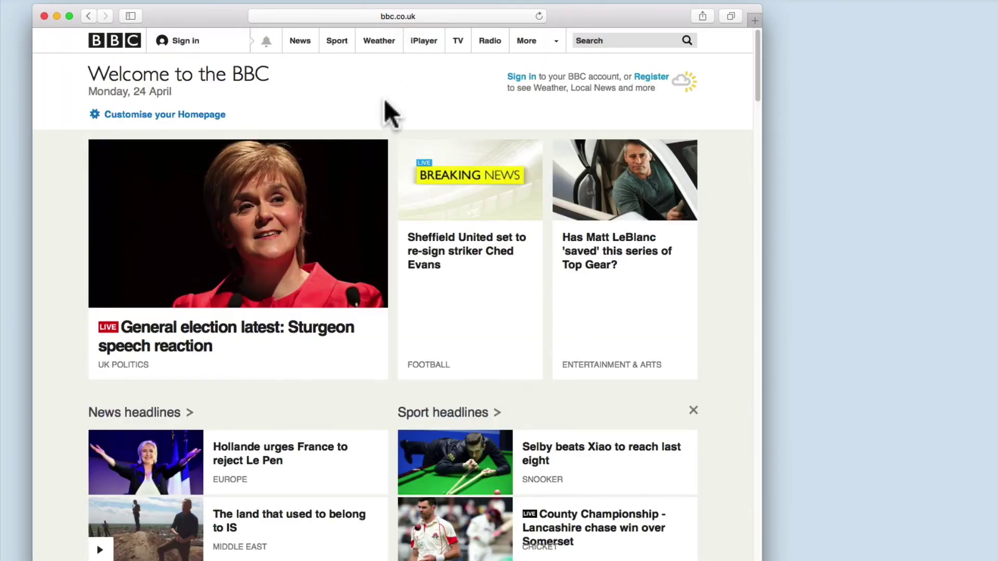
# Load amazon.co.uk in Safari to confirm the internet connection works.
pyautogui.click(423, 15)
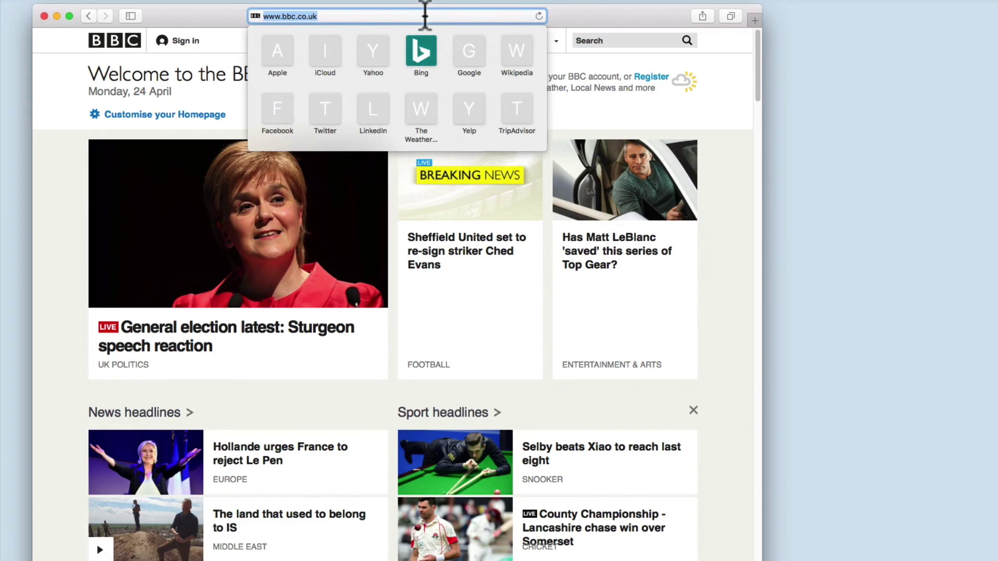
pyautogui.write('ama')
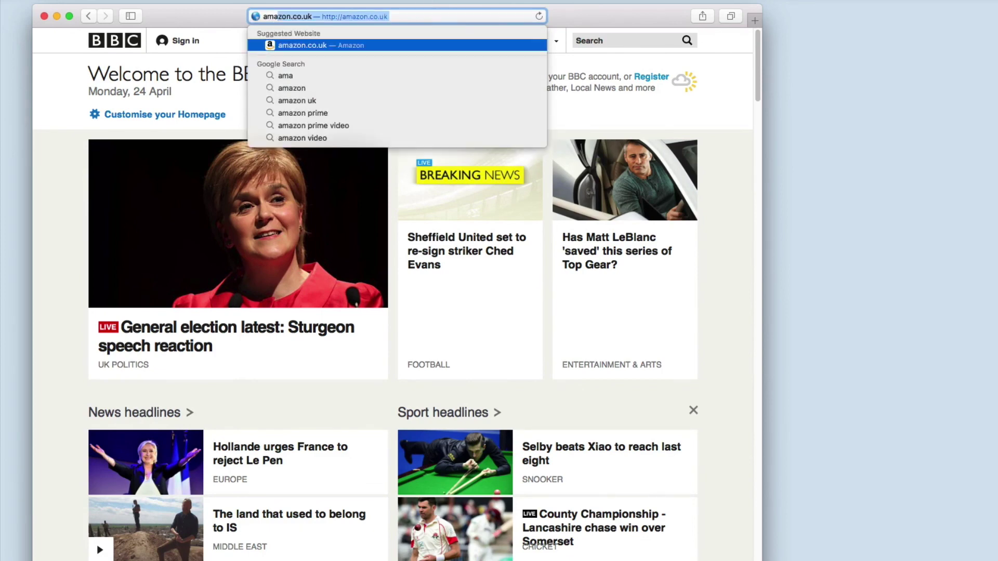
pyautogui.press('Return')
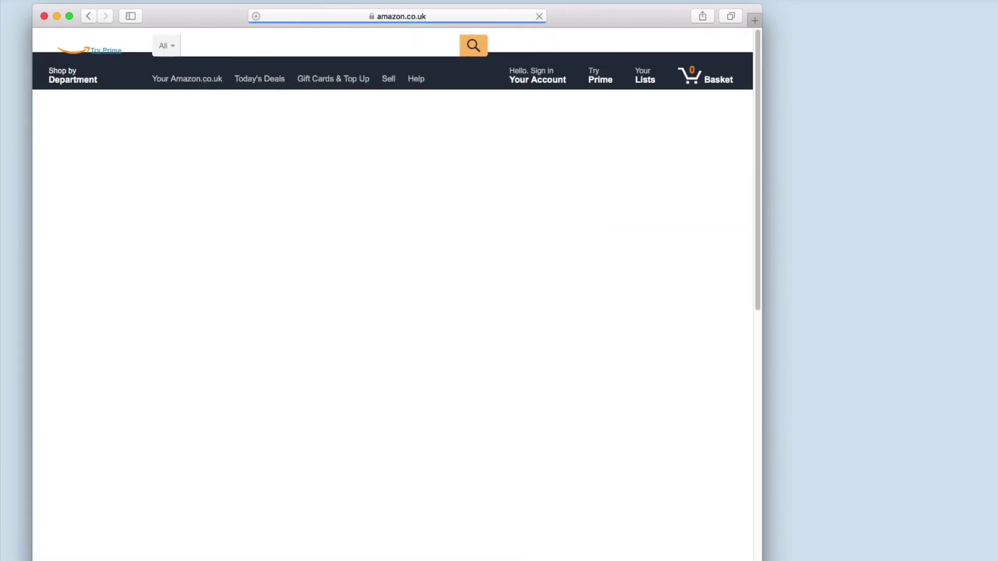